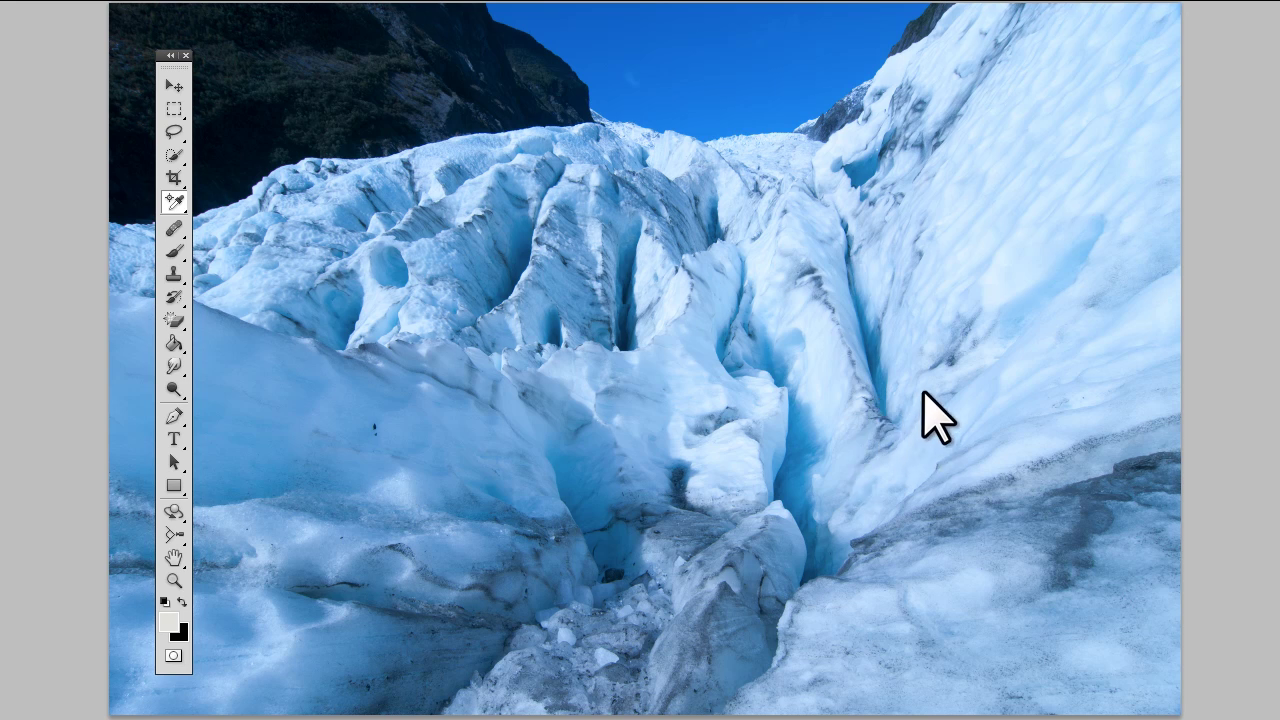
Show the Info panel and place the first color sampler on the shaded ice slope at the photo's left side.
key("F8")
left_click_drag(1060, 130, 992, 30)
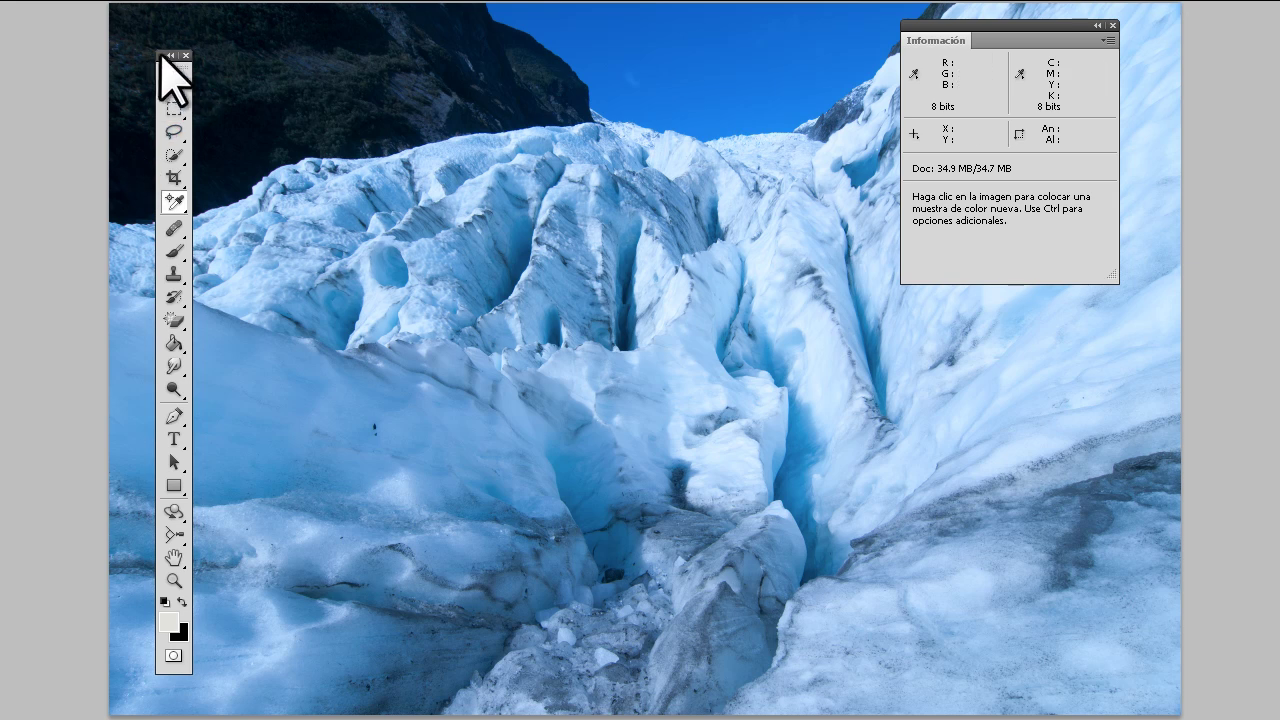
left_click(175, 201)
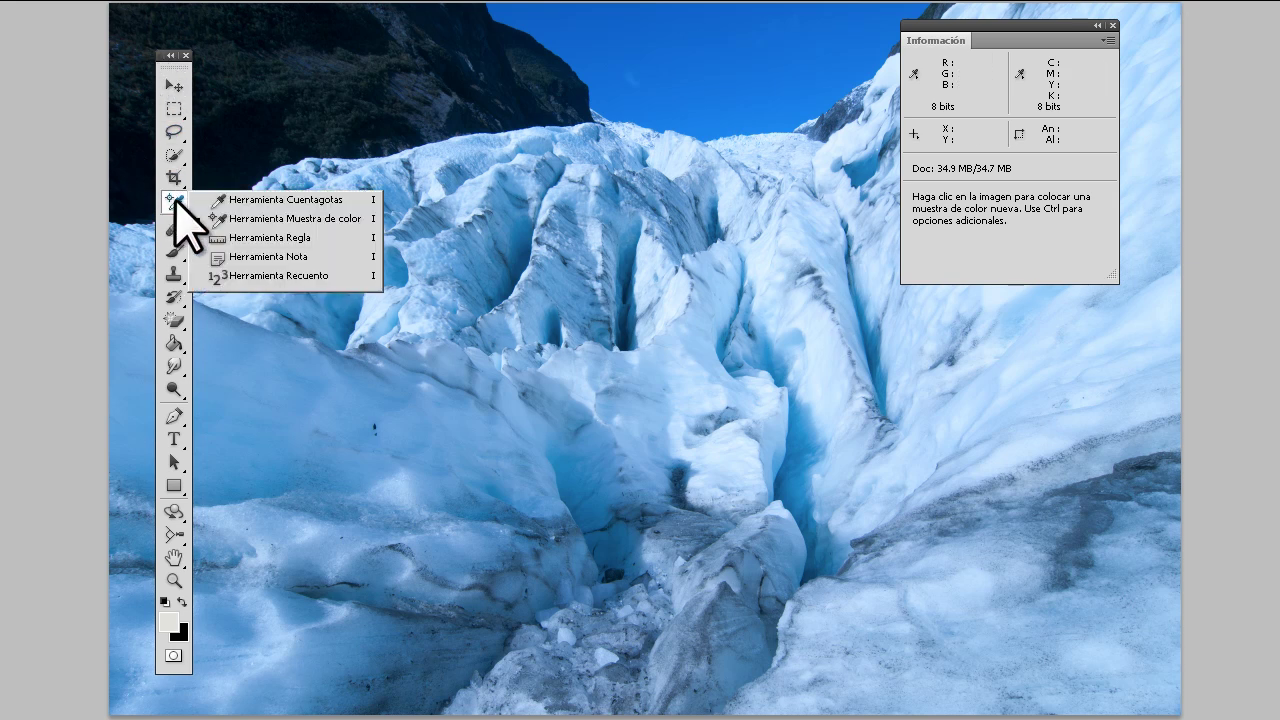
left_click(177, 201)
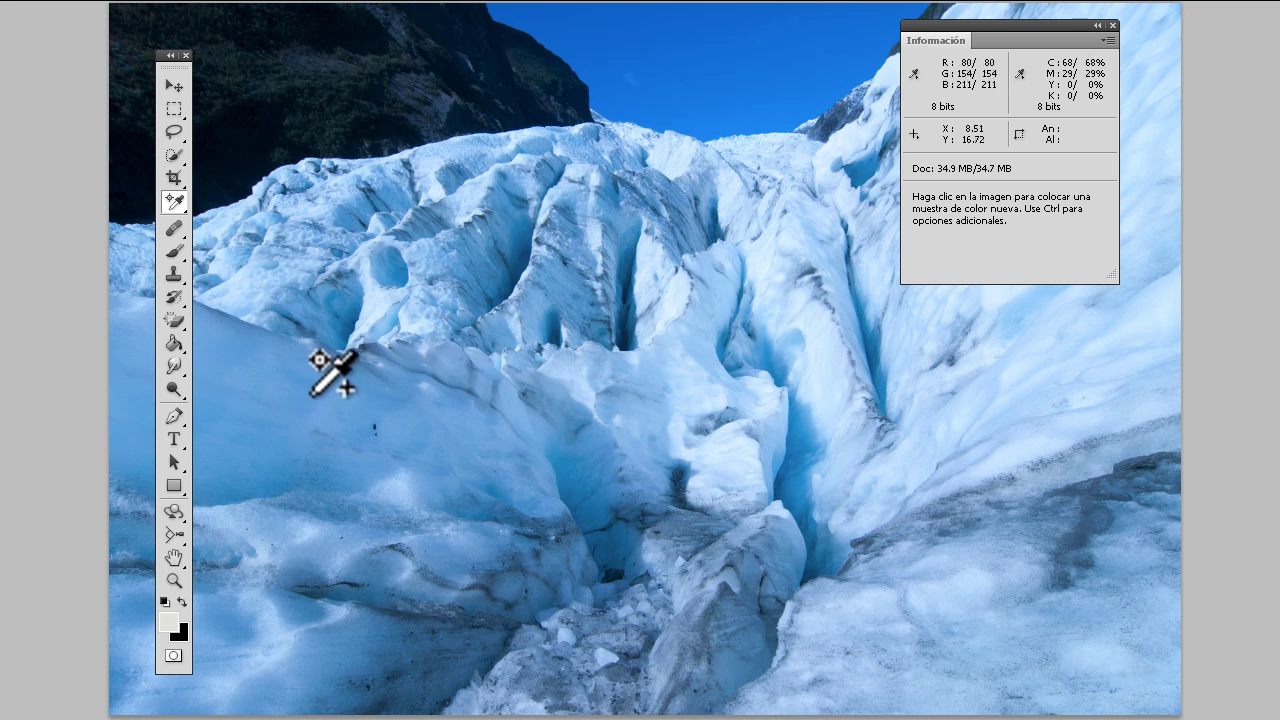
left_click(307, 398)
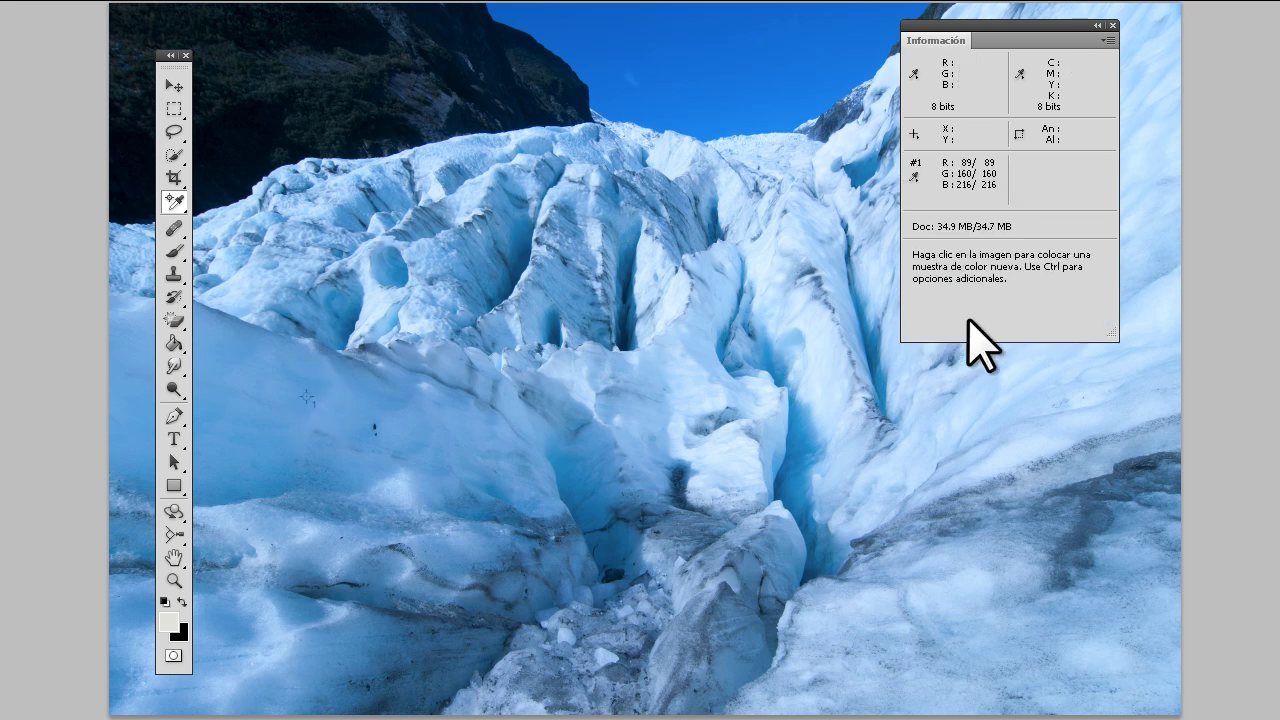
Place three more color samplers on the upper-right slope, the central ice ridge and the lower-right ice, keeping the Info panel readable.
left_click_drag(1029, 40, 1266, 34)
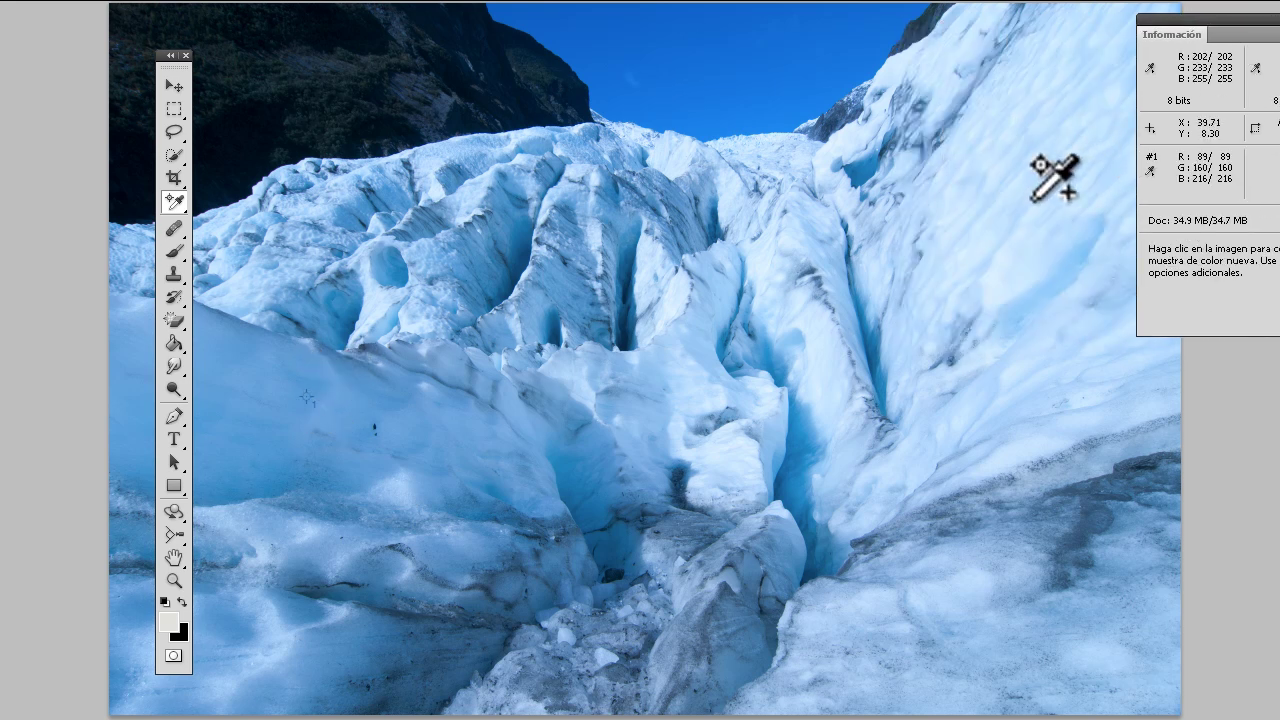
left_click(985, 221)
left_click_drag(1172, 16, 1100, 58)
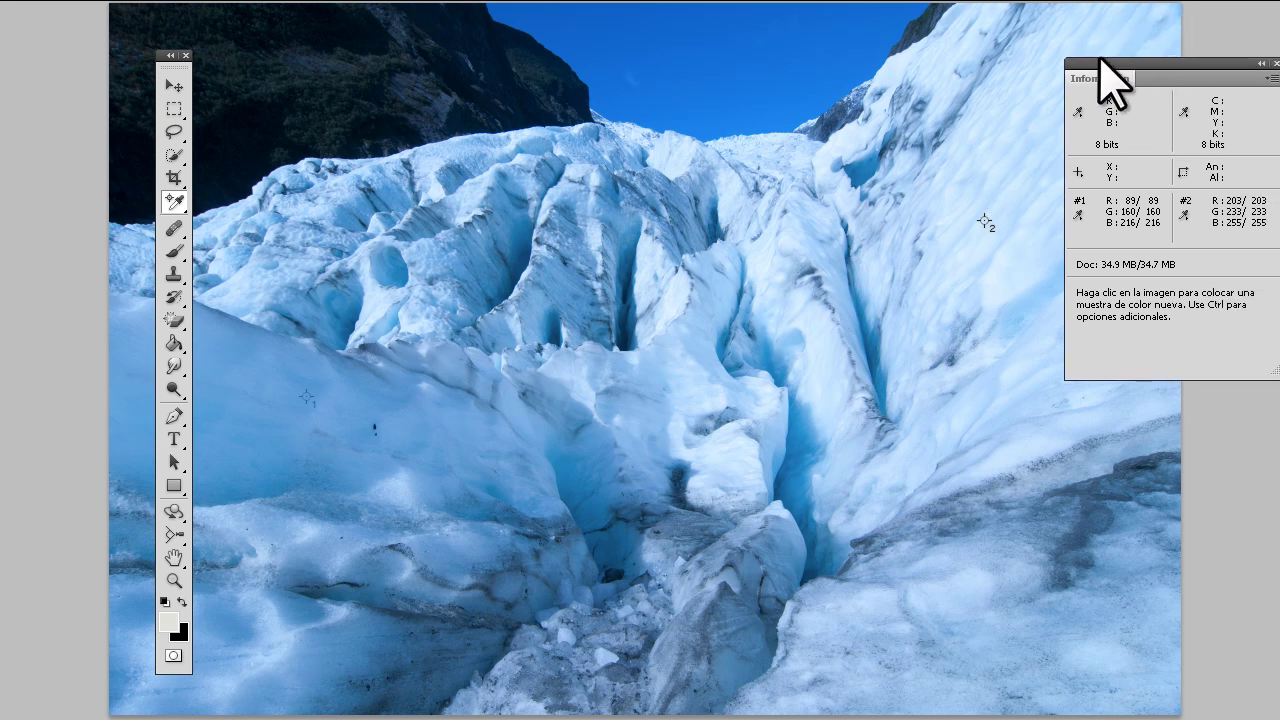
left_click(699, 343)
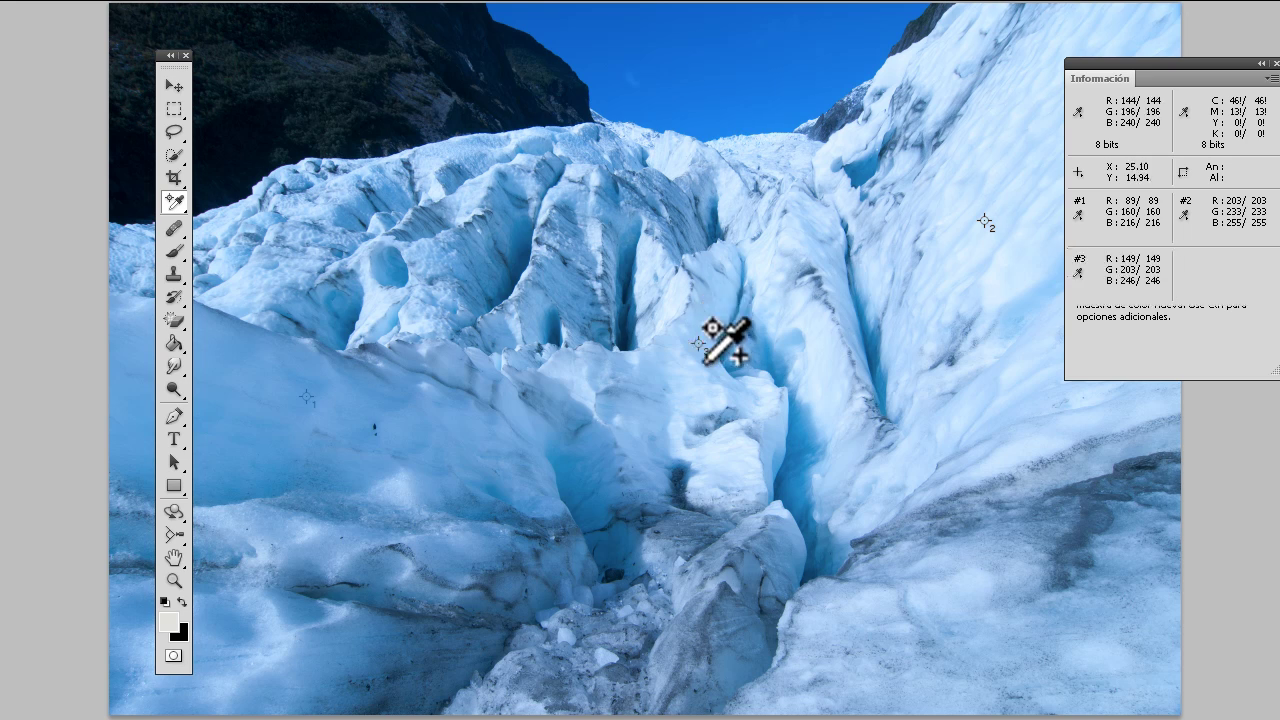
left_click(975, 580)
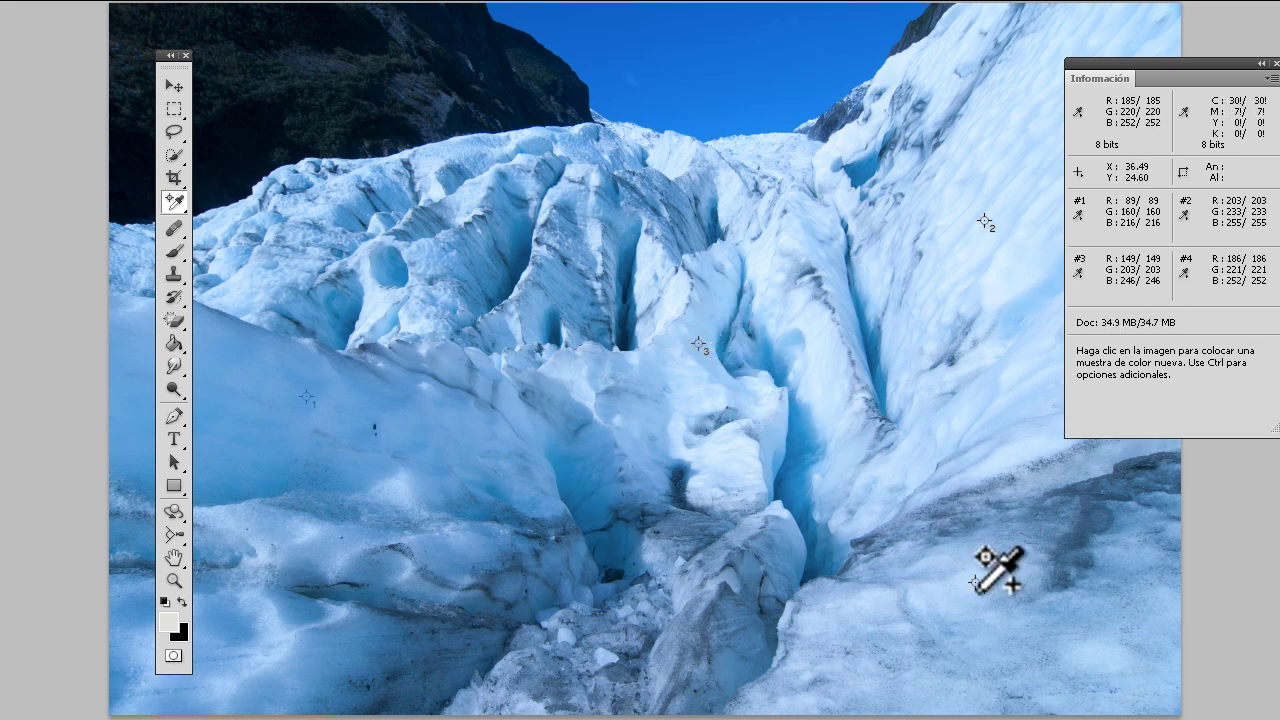
left_click_drag(1154, 62, 1038, 62)
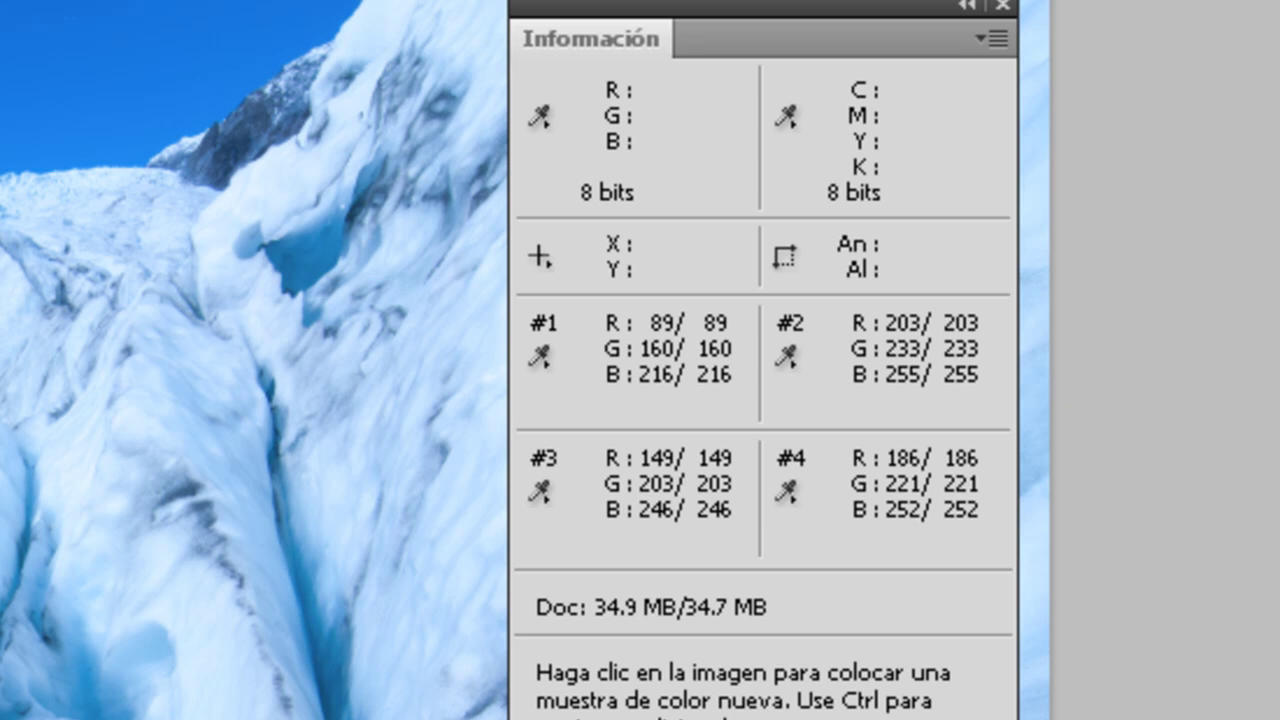
Bring up the Layers panel and add a Curves adjustment layer above the background layer Fondo.
key("Return")
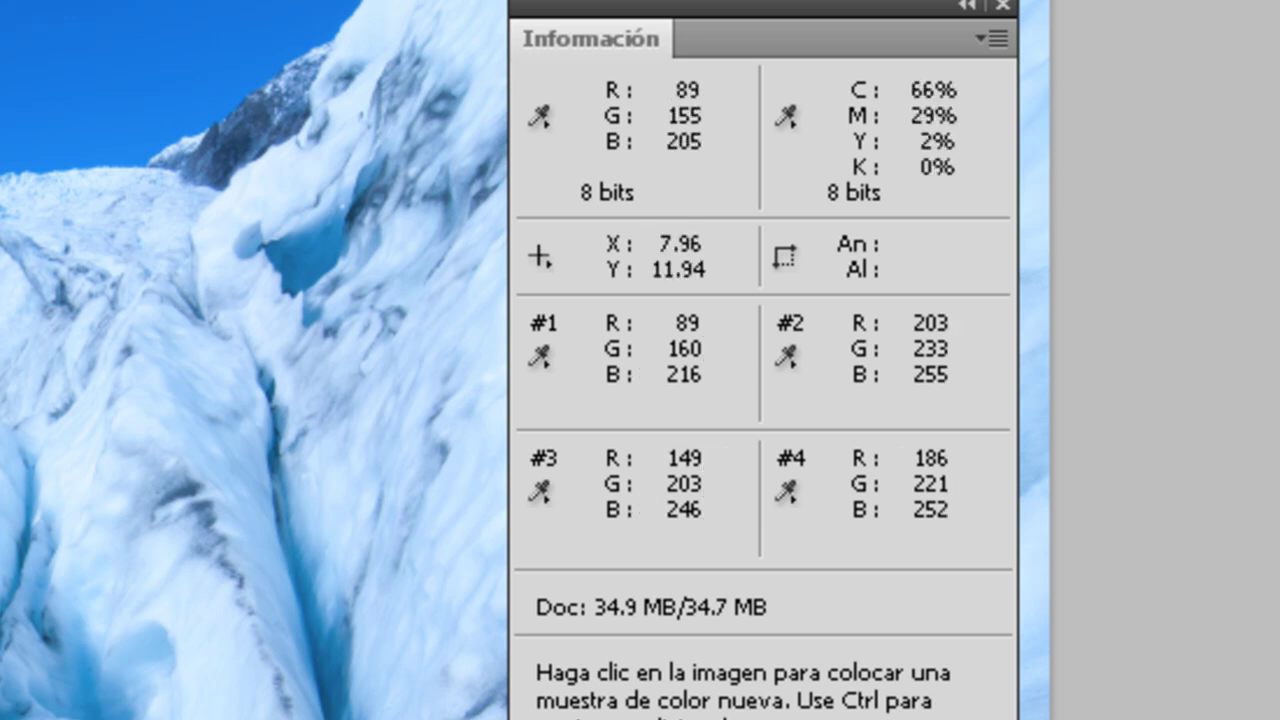
left_click_drag(355, 645, 165, 455)
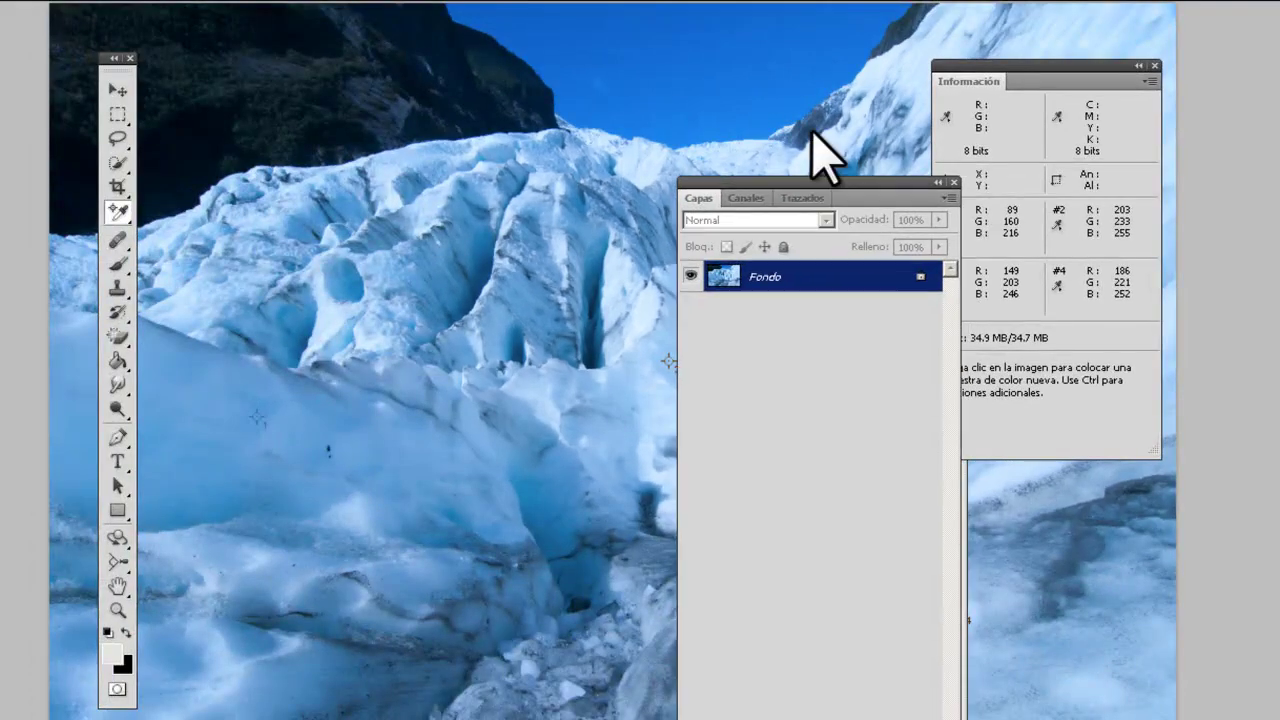
left_click_drag(812, 130, 781, 2)
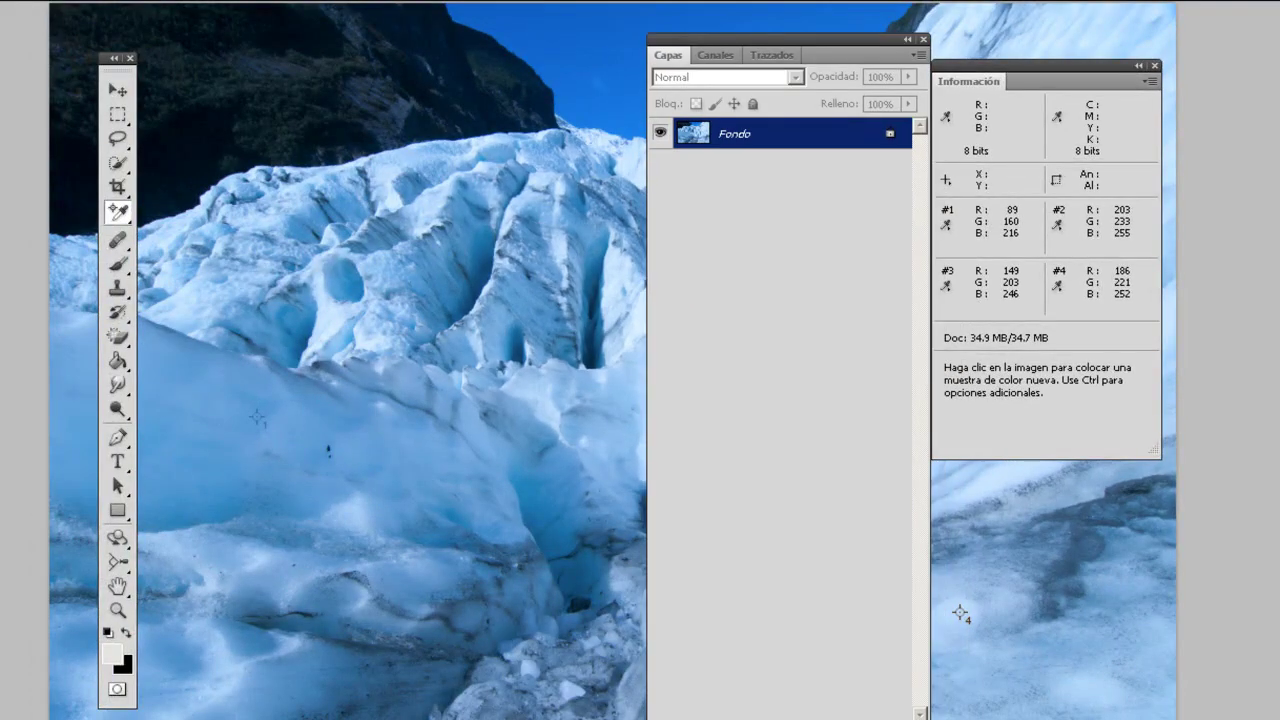
left_click(801, 716)
left_click(857, 472)
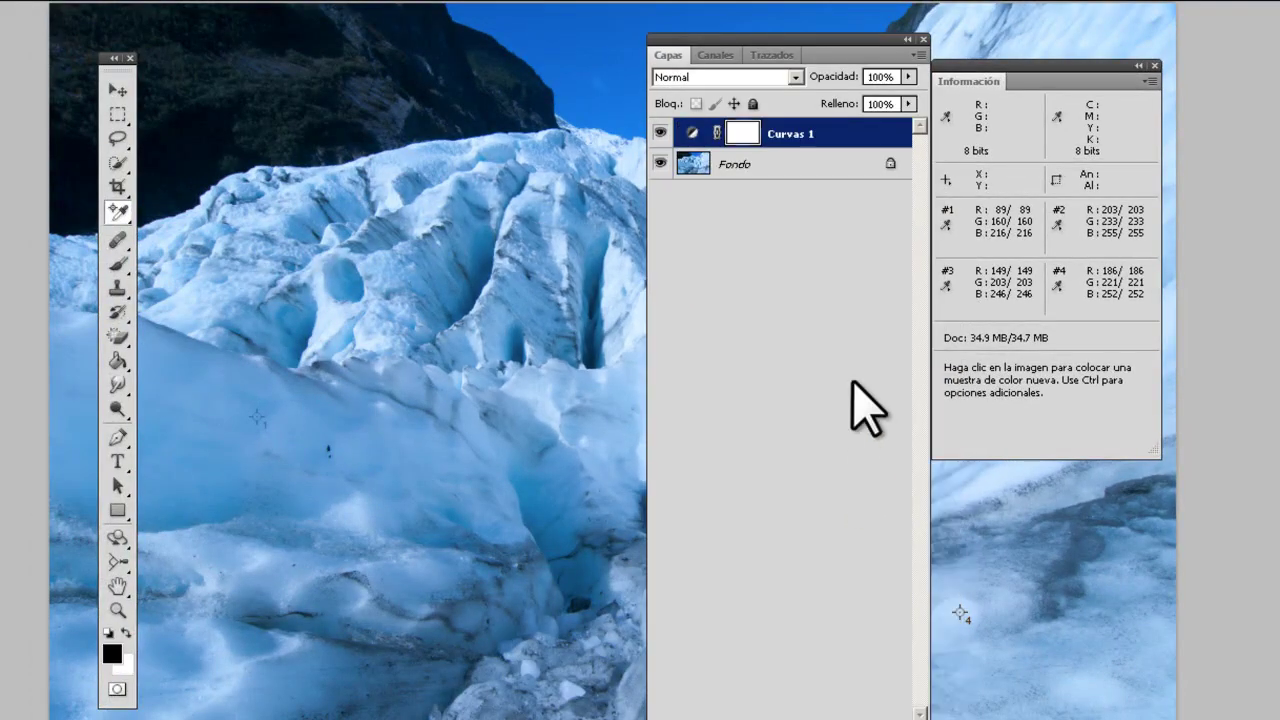
Rearrange the workspace so the Info panel and Curves settings stay visible beside the samplers, and hide the Layers panel.
left_click_drag(757, 47, 1077, 103)
left_click_drag(1040, 63, 229, 464)
left_click_drag(1106, 114, 922, 132)
left_click_drag(126, 226, 164, 207)
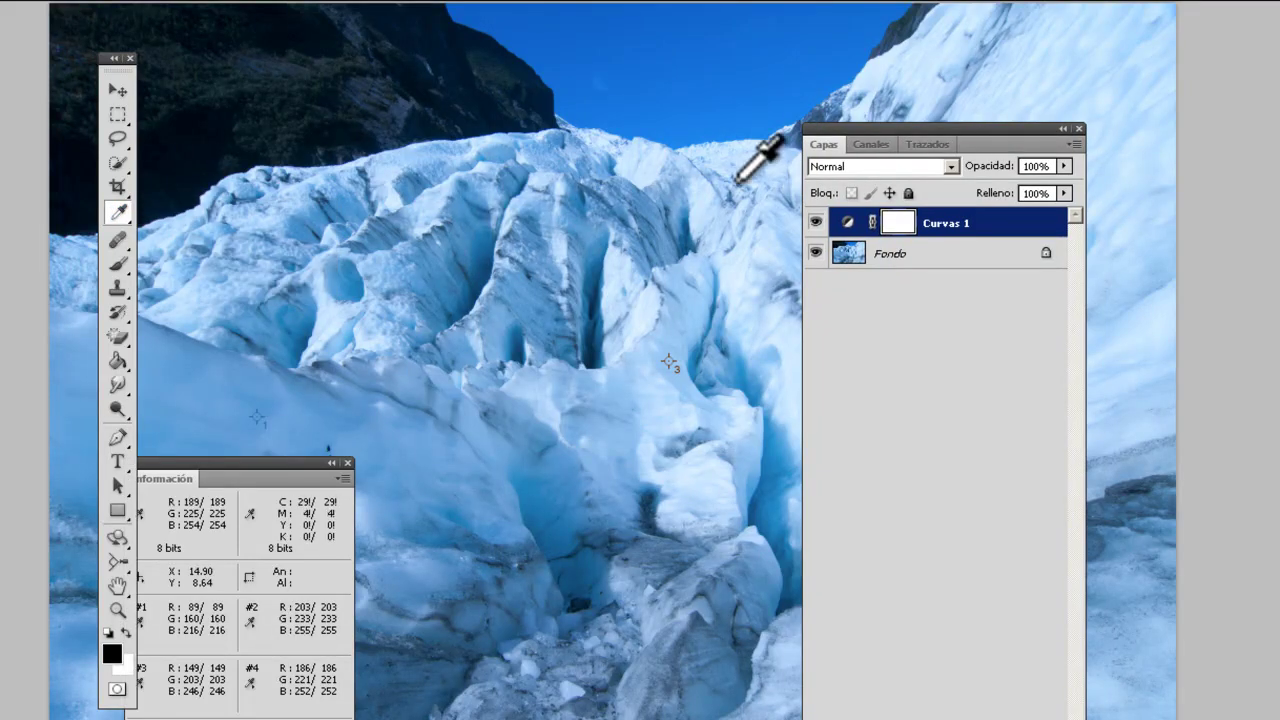
left_click_drag(929, 130, 1078, 101)
key("x")
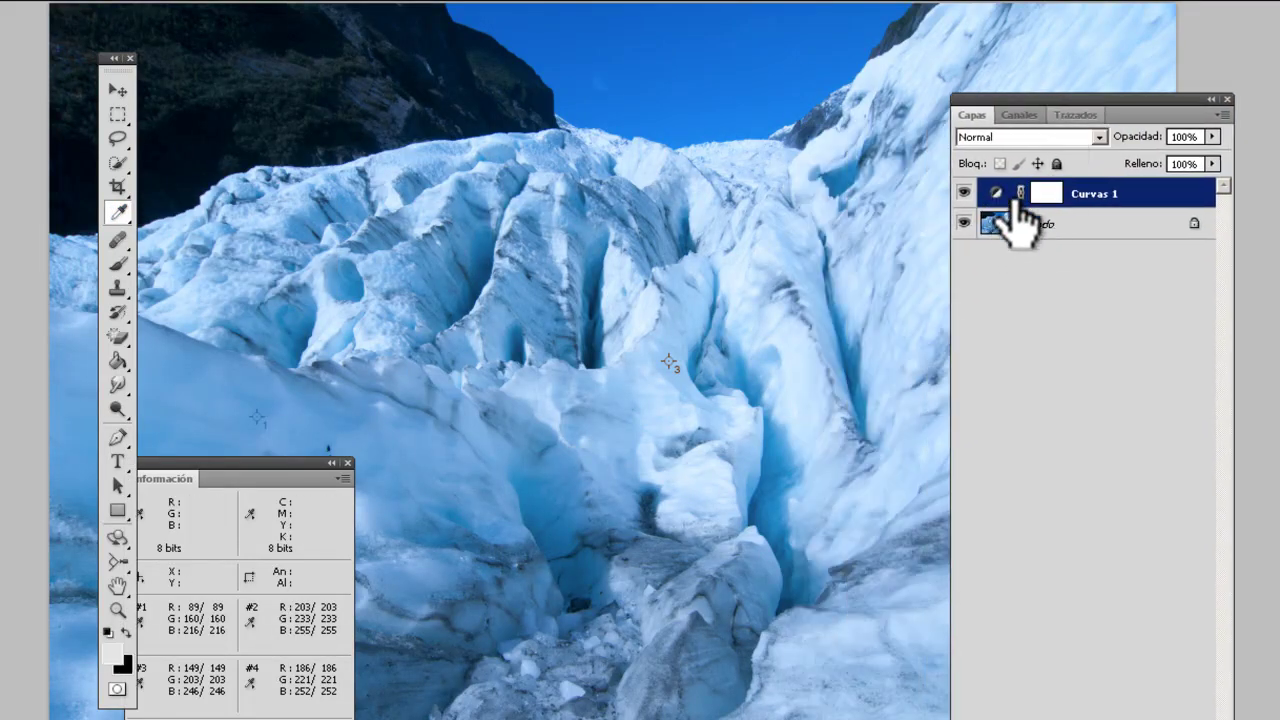
key("F7")
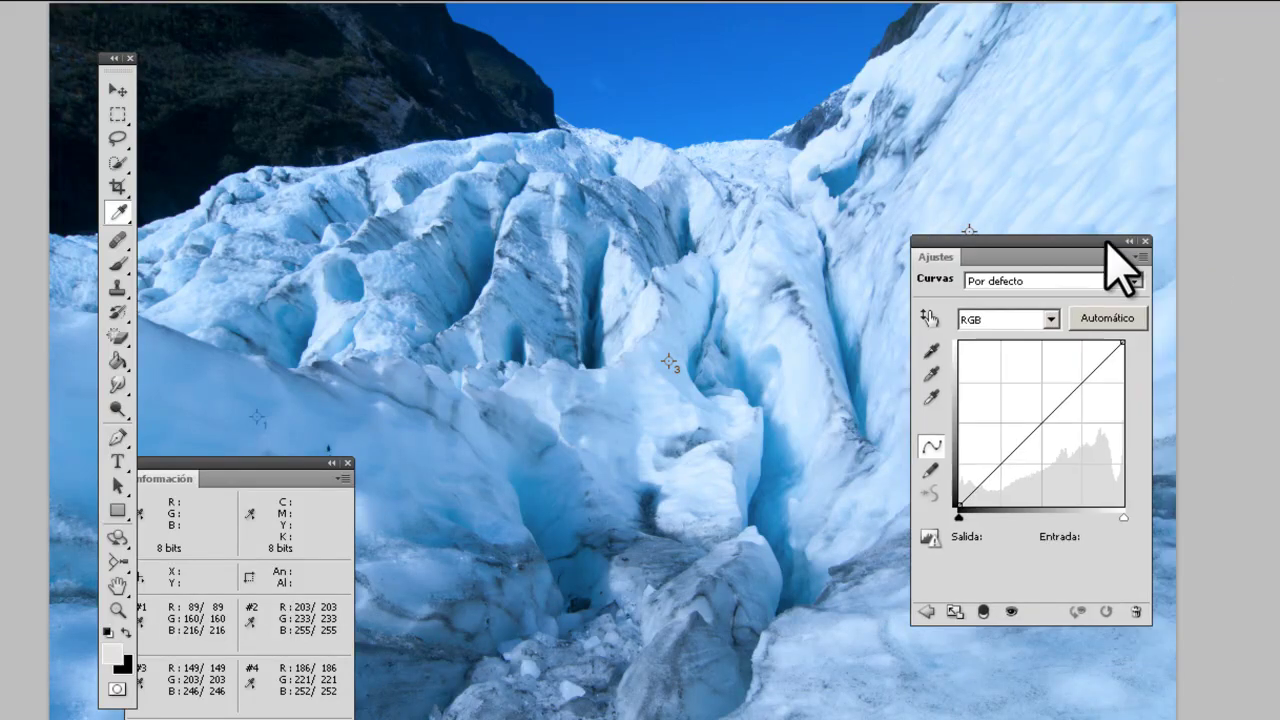
left_click_drag(1106, 239, 1112, 305)
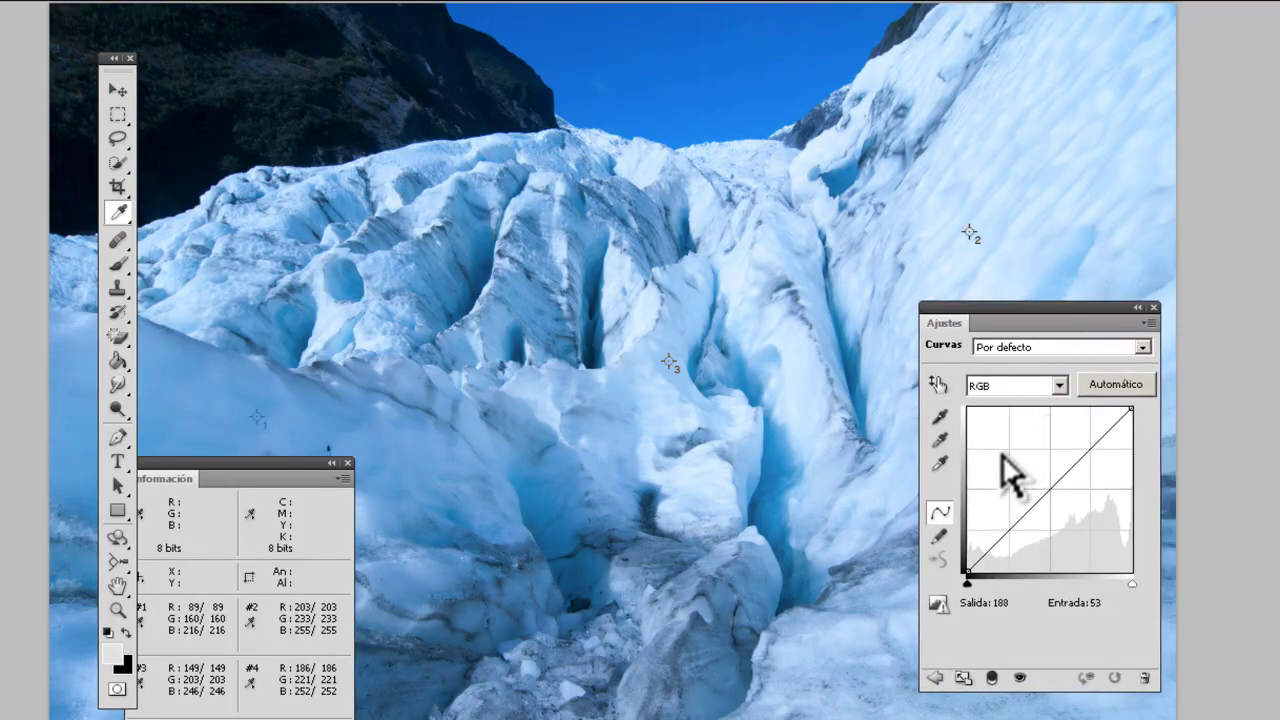
Look through the Curves adjustment's composite RGB curve and its separate red, green and blue channel curves.
left_click(1021, 384)
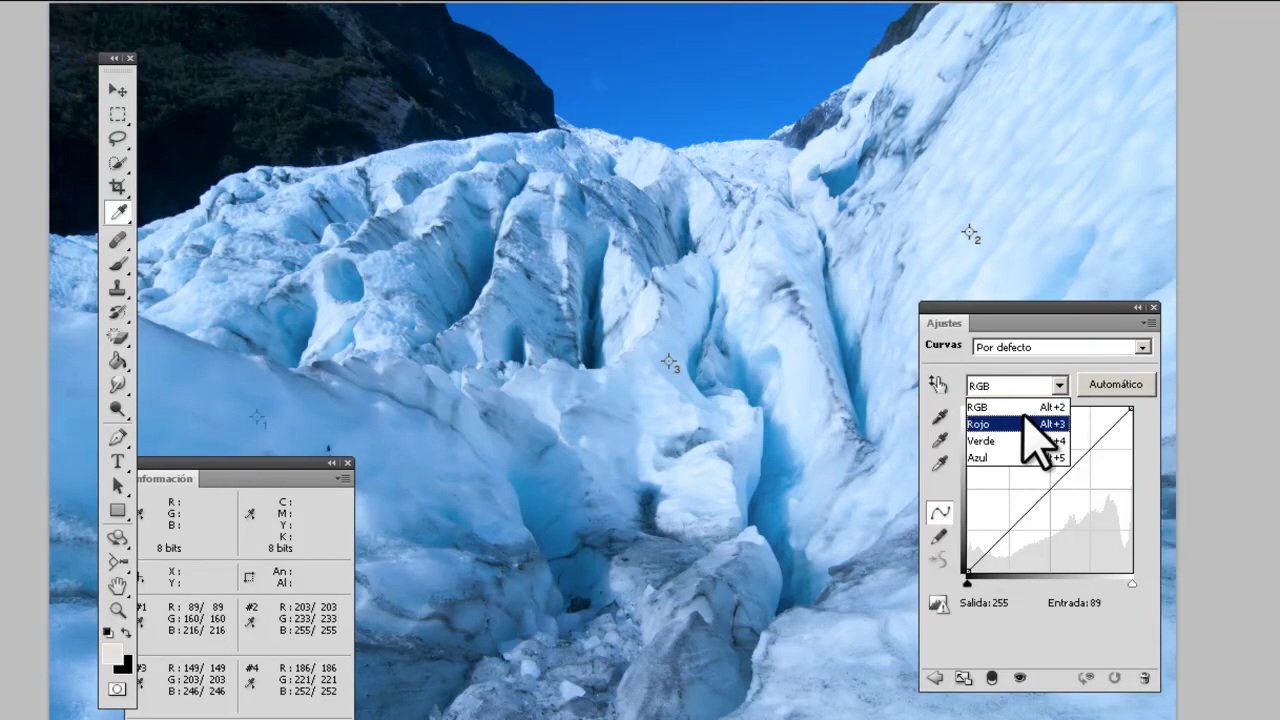
left_click(1002, 424)
left_click(1043, 384)
left_click(1017, 441)
left_click(1040, 384)
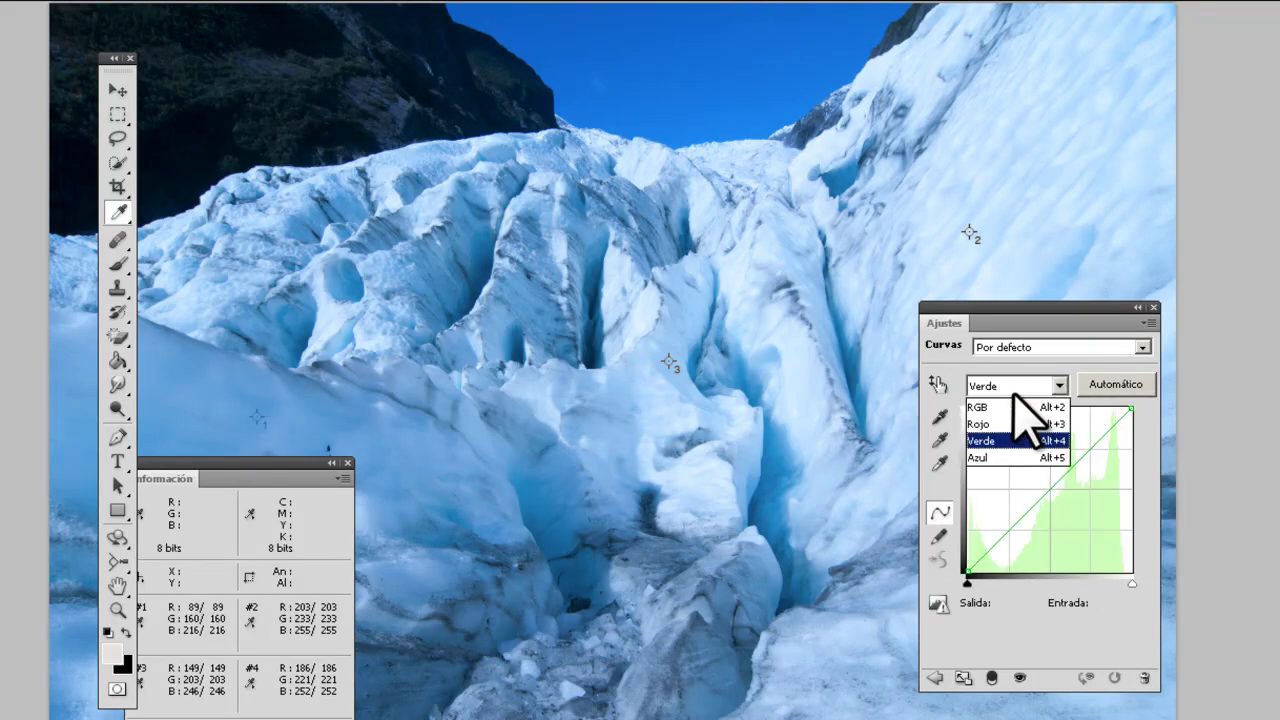
left_click(1018, 457)
left_click(1040, 384)
left_click(1002, 408)
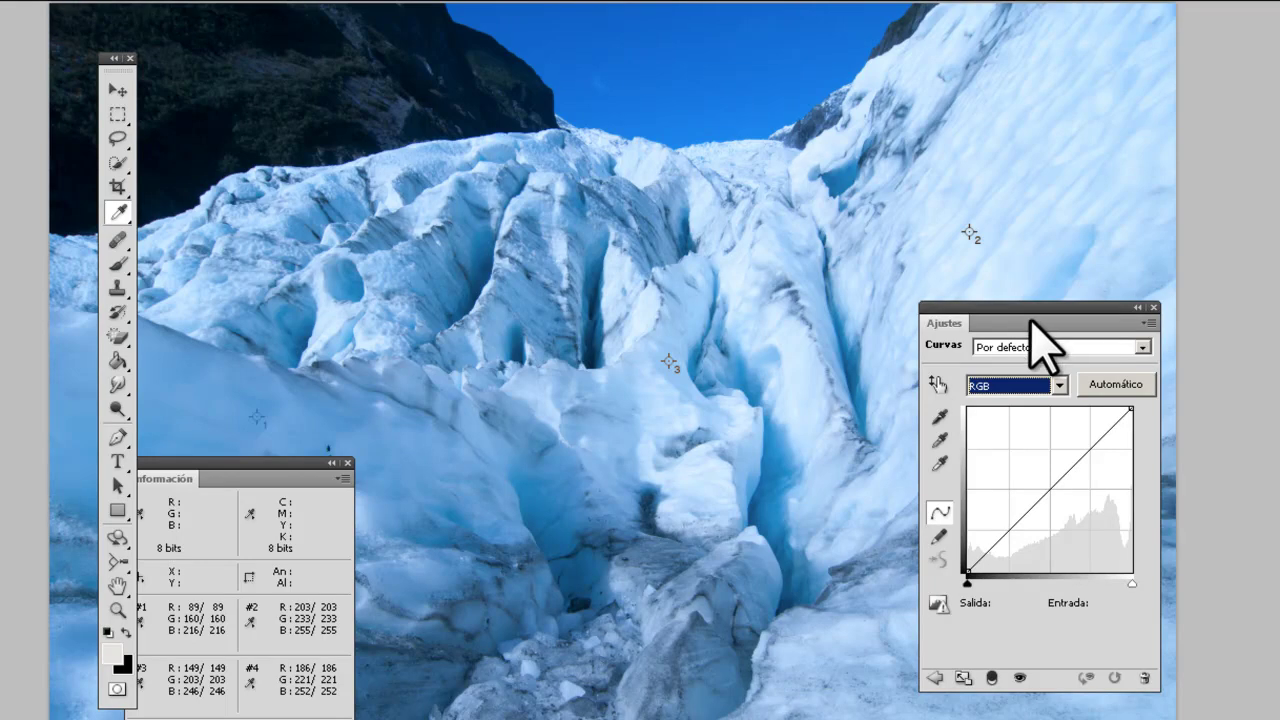
left_click(1020, 386)
left_click(1015, 428)
left_click(1020, 386)
left_click(1016, 405)
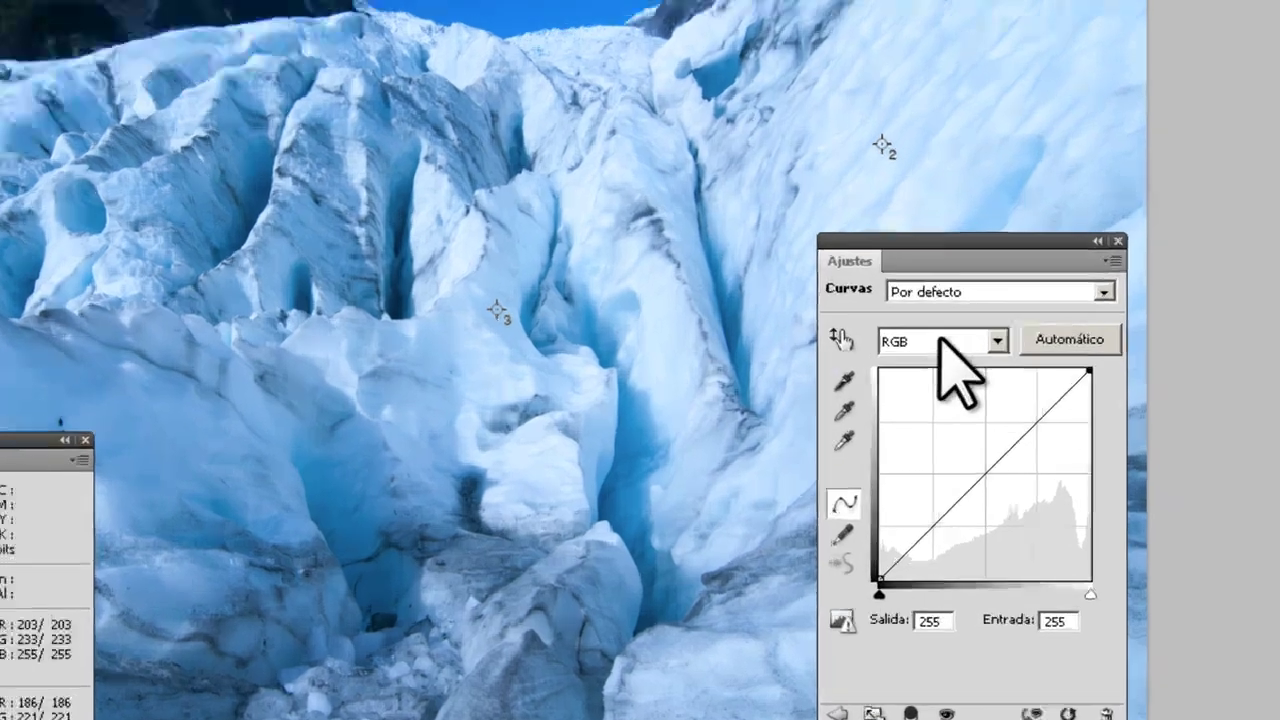
left_click(1005, 385)
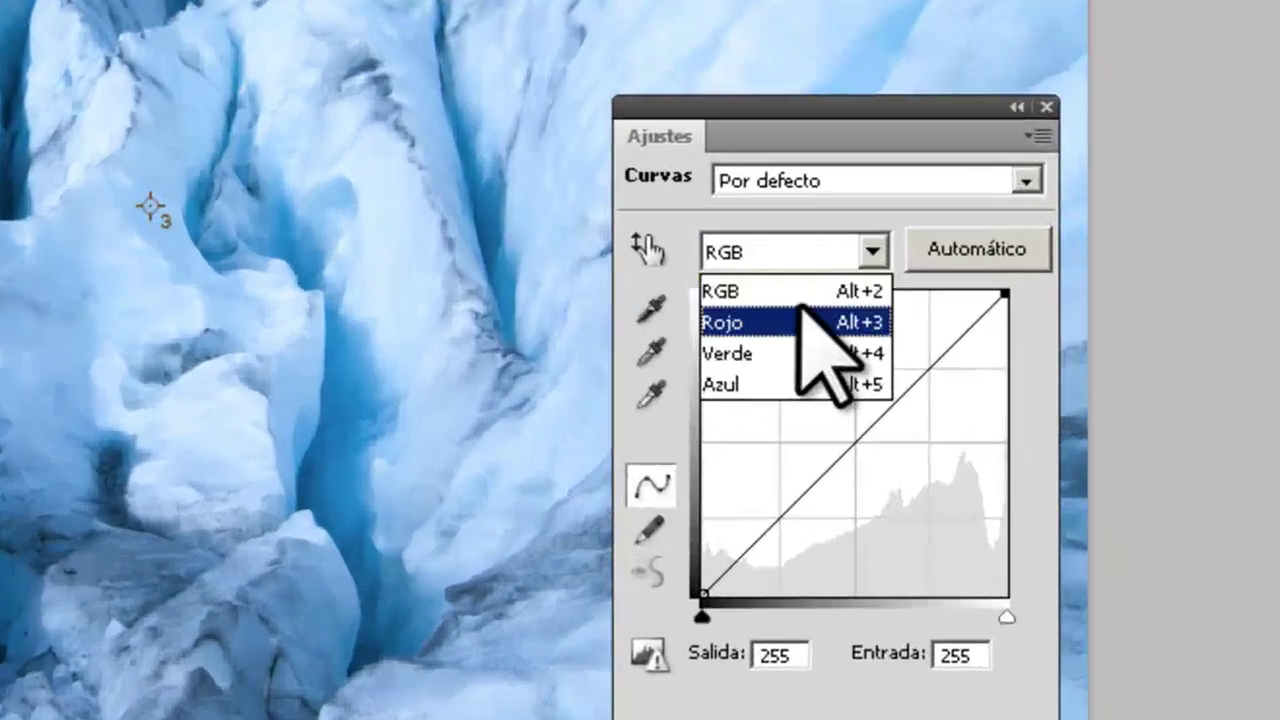
left_click(1016, 417)
left_click(780, 247)
left_click(788, 347)
left_click(785, 250)
left_click(787, 380)
left_click(786, 260)
left_click(775, 315)
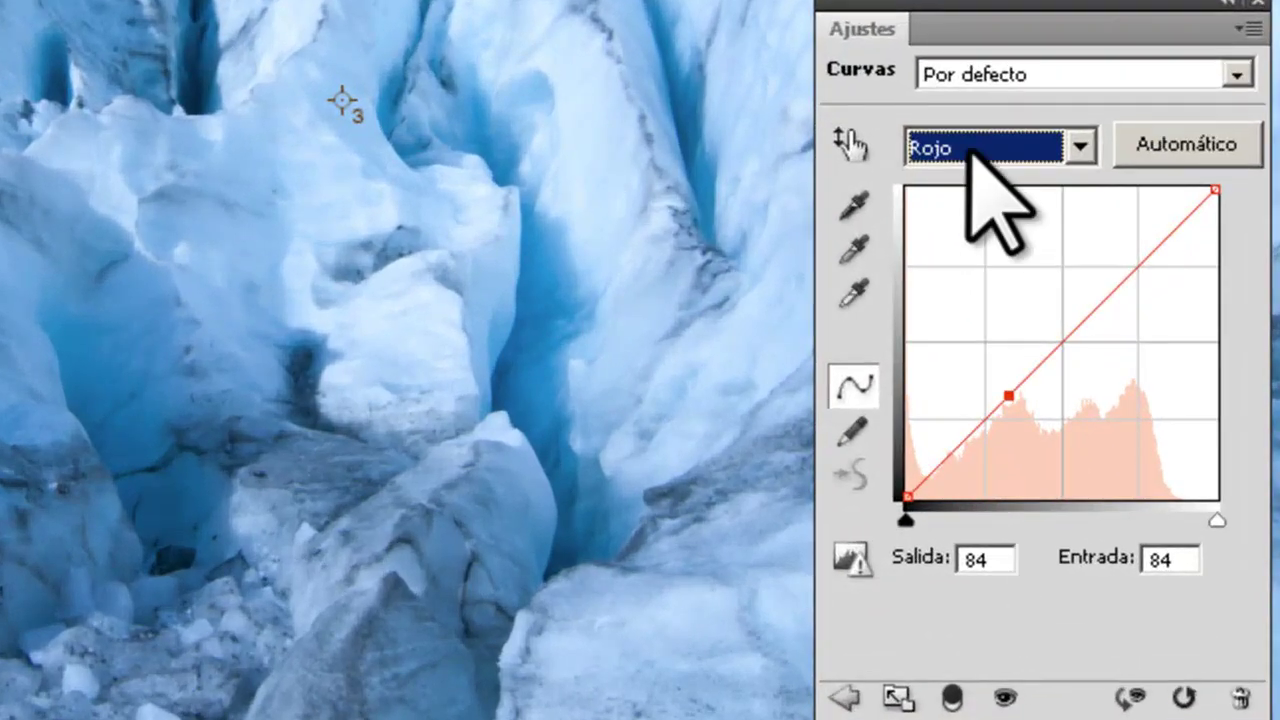
Compare the output values of the control points on the red, green and blue curves.
left_click(1054, 320)
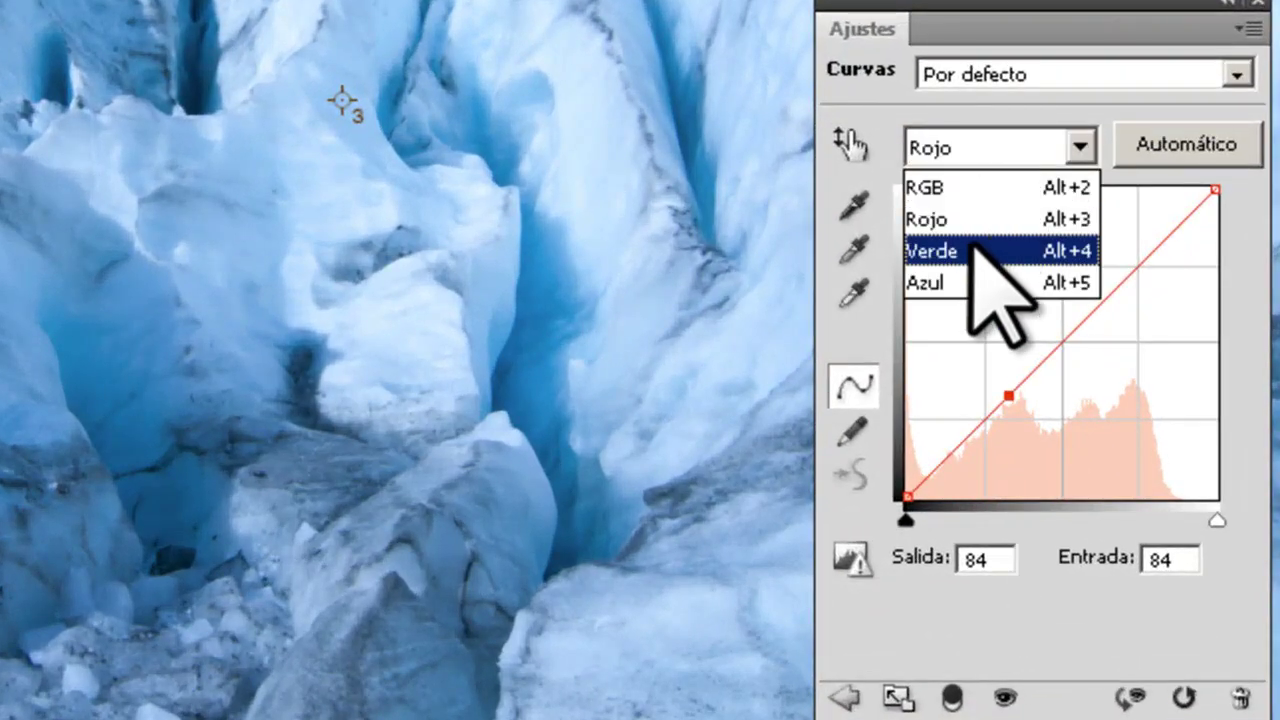
left_click(972, 250)
left_click(982, 148)
left_click(975, 283)
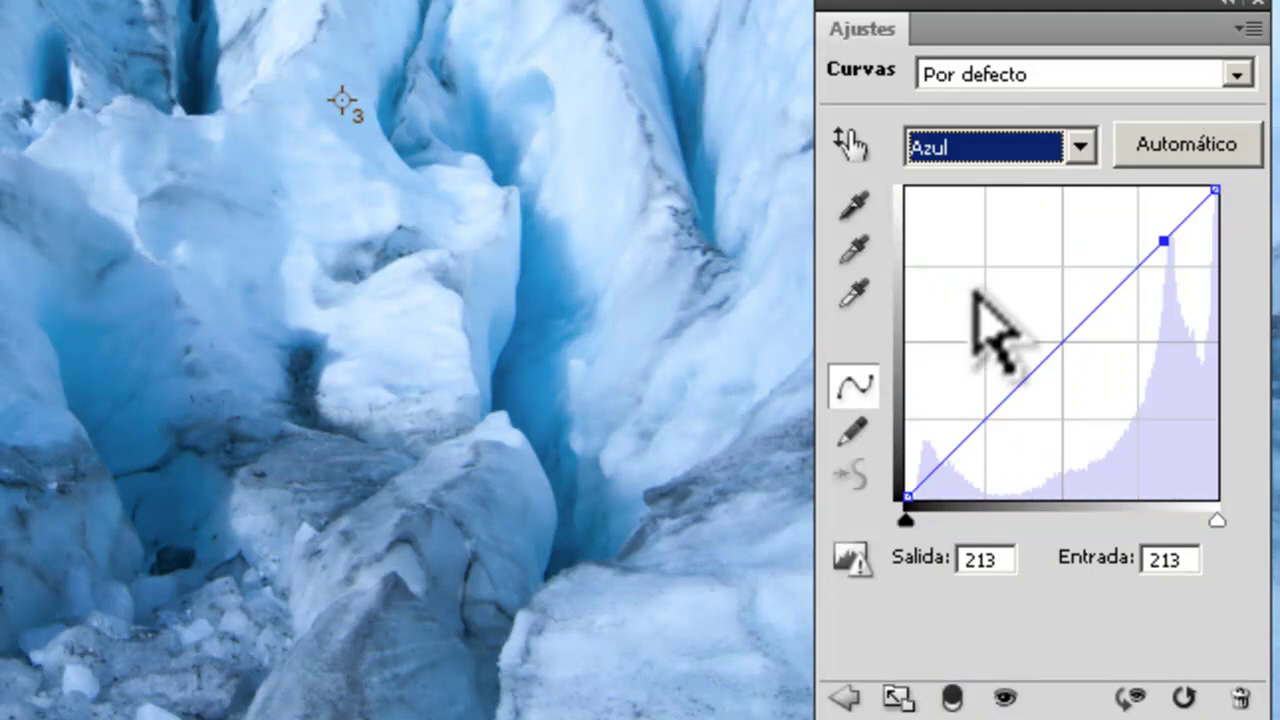
left_click(995, 152)
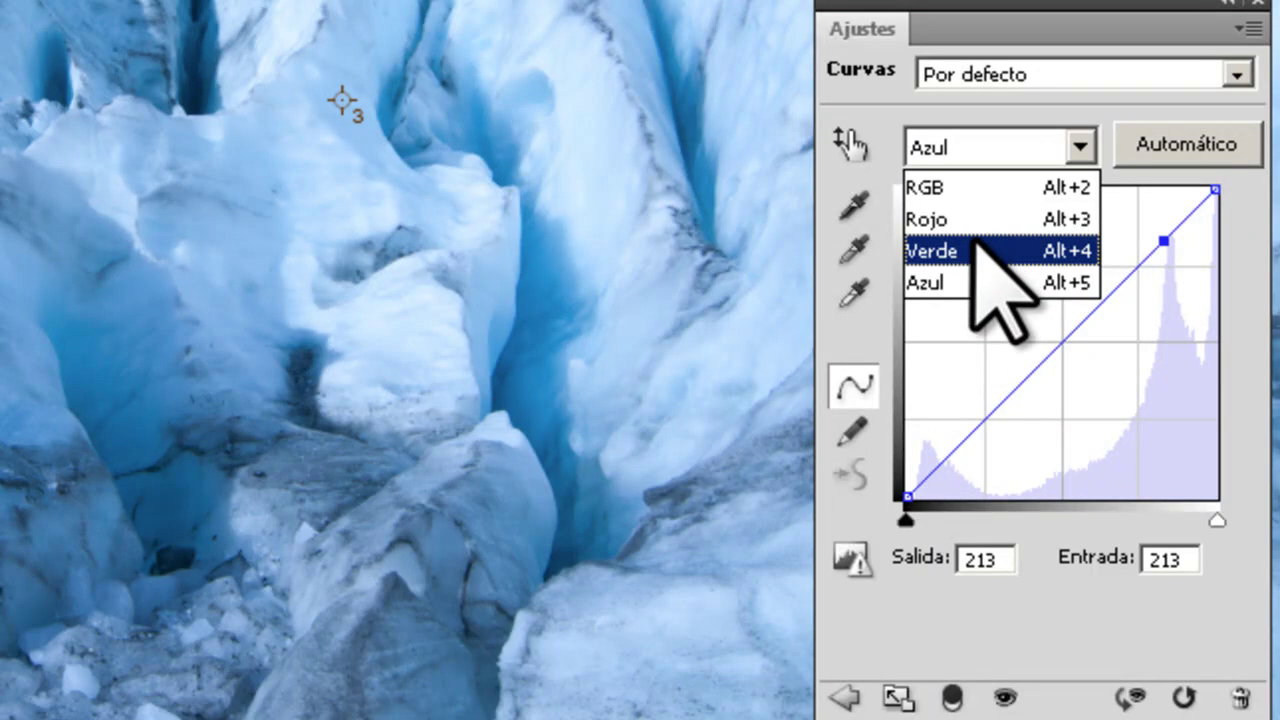
left_click(972, 250)
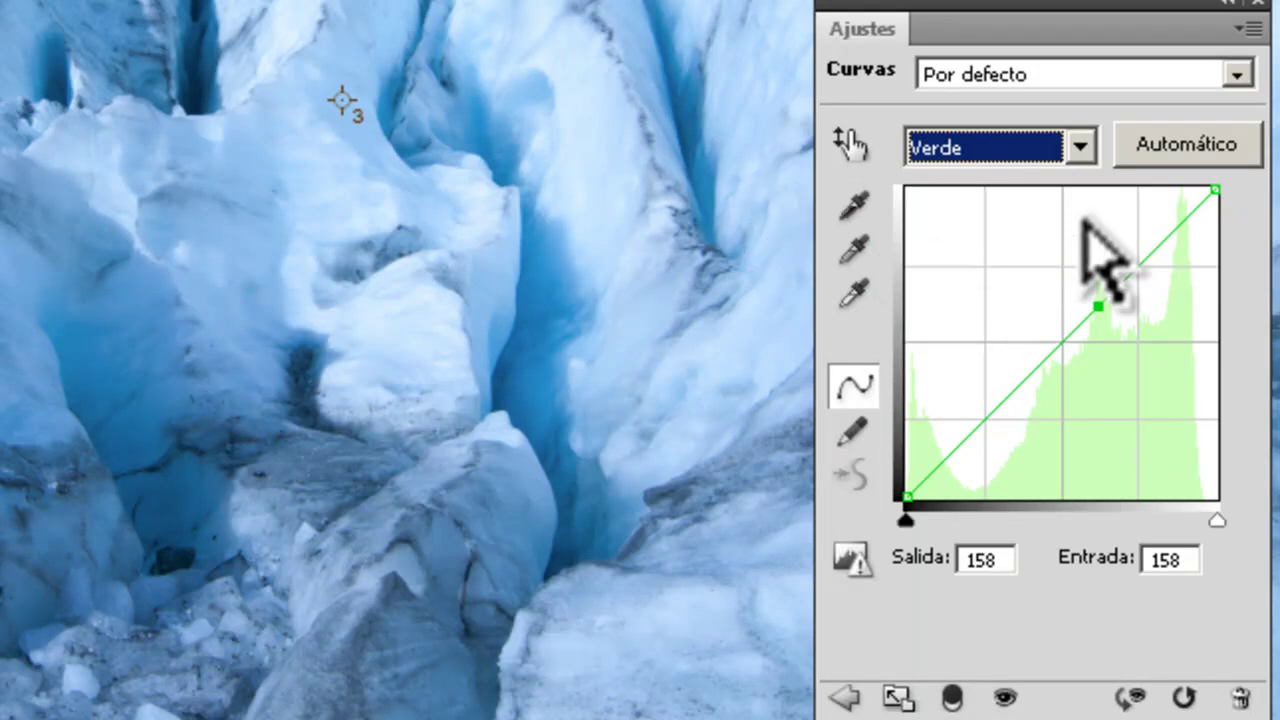
left_click(993, 148)
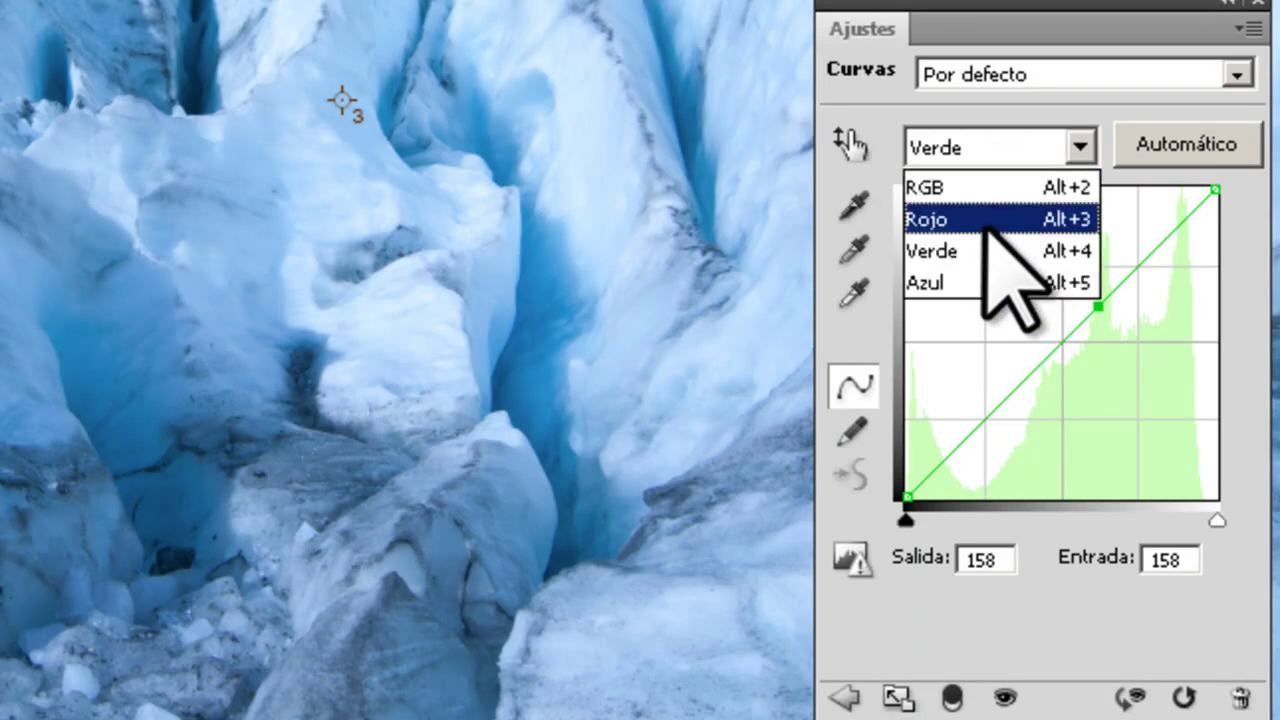
left_click(980, 219)
left_click(1003, 150)
left_click(992, 251)
left_click(1003, 152)
left_click(1000, 283)
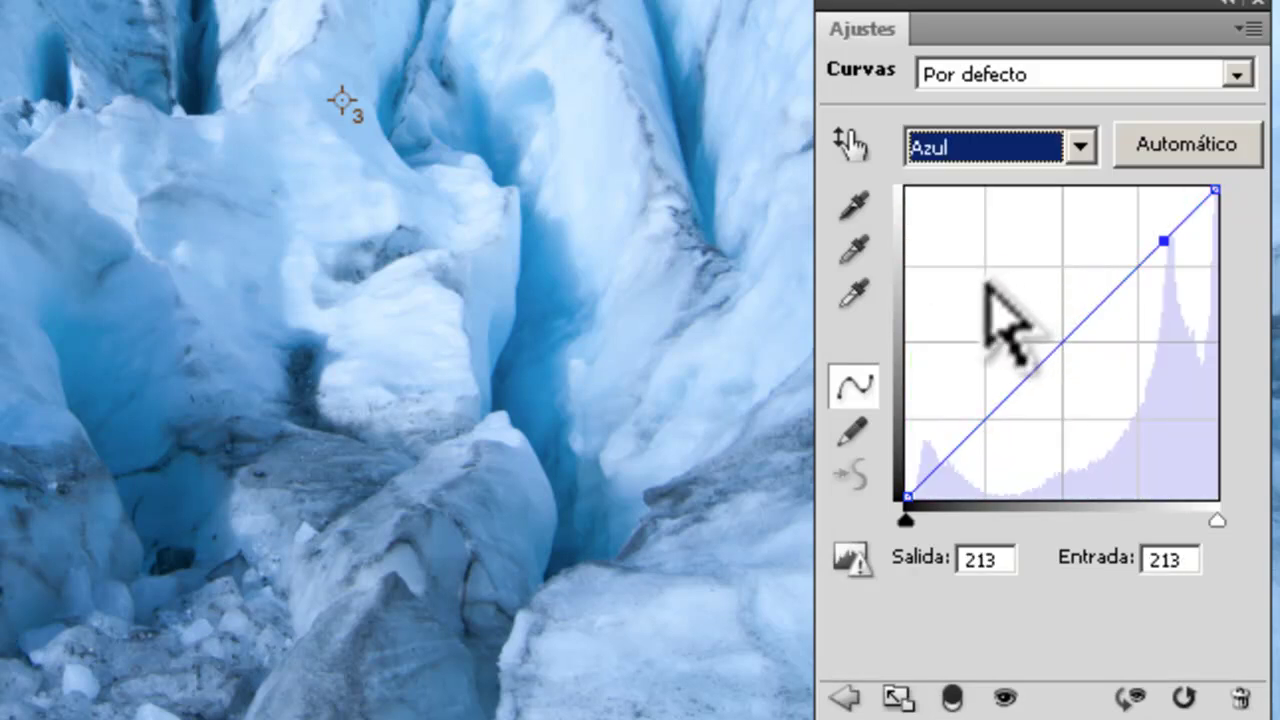
left_click(1003, 150)
left_click(985, 251)
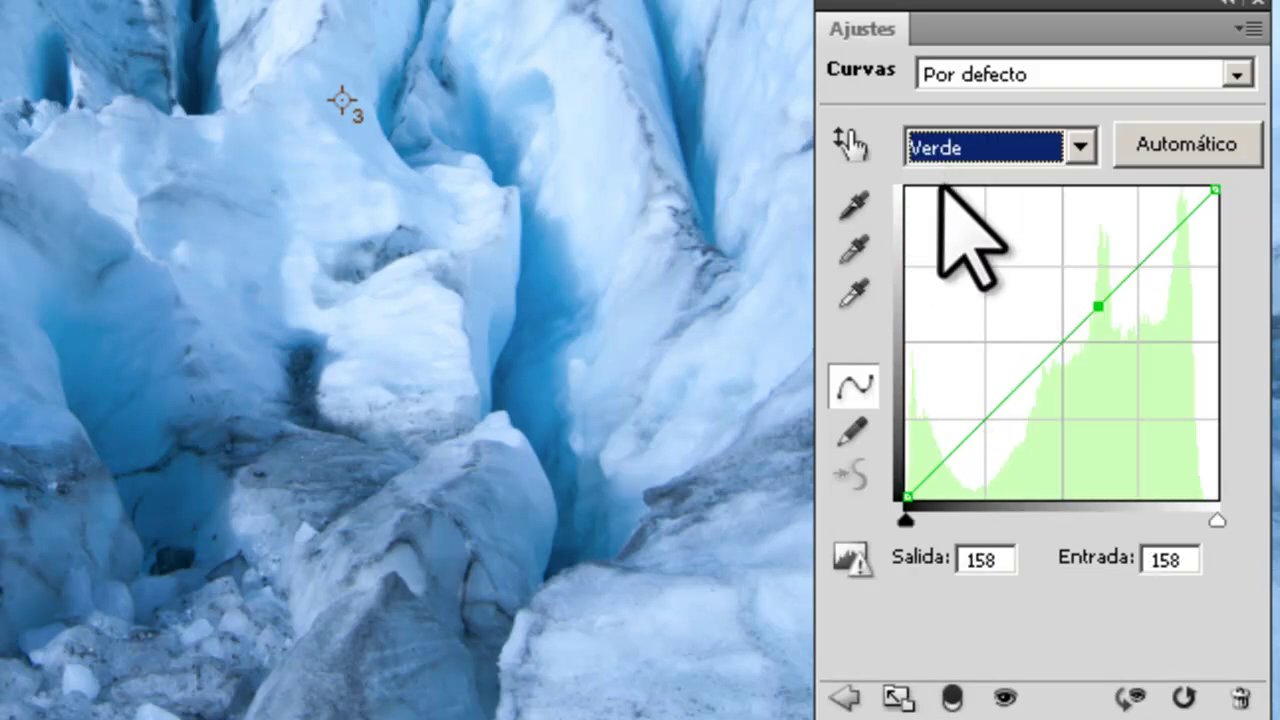
Set the output of the control points on the red and blue curves to 158, matching the green channel.
left_click(1003, 150)
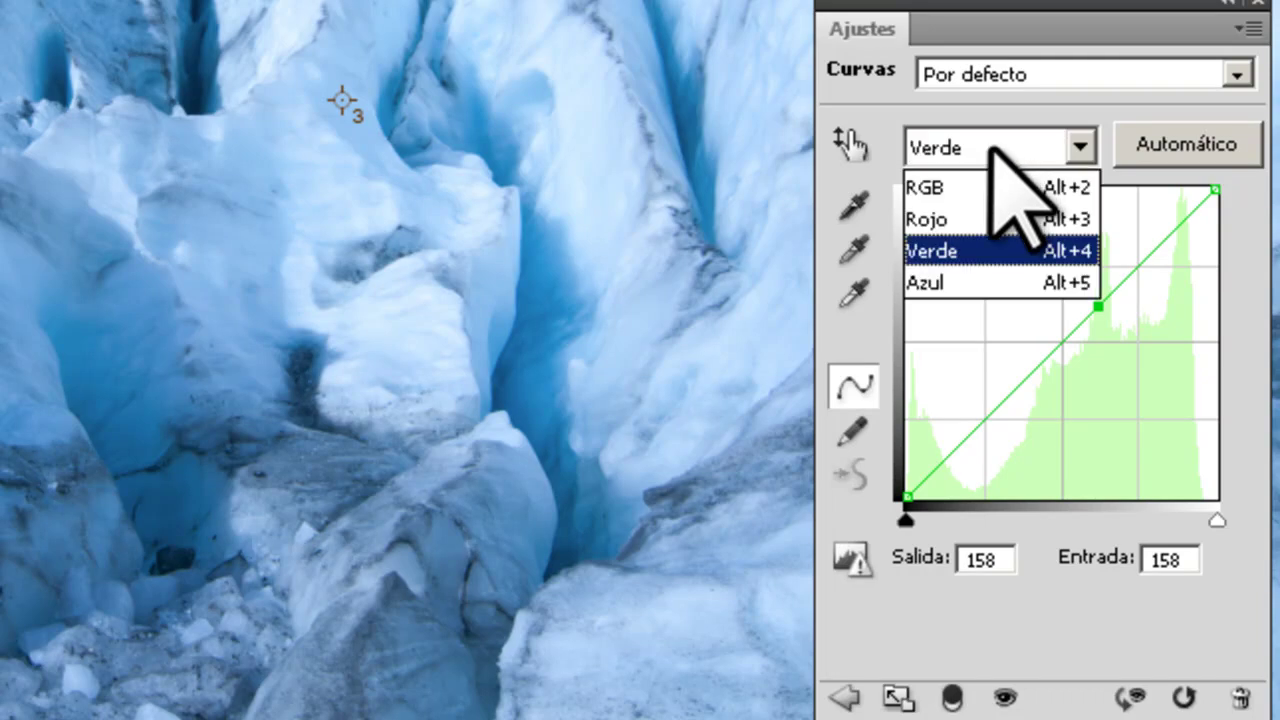
left_click(985, 219)
left_click(998, 560)
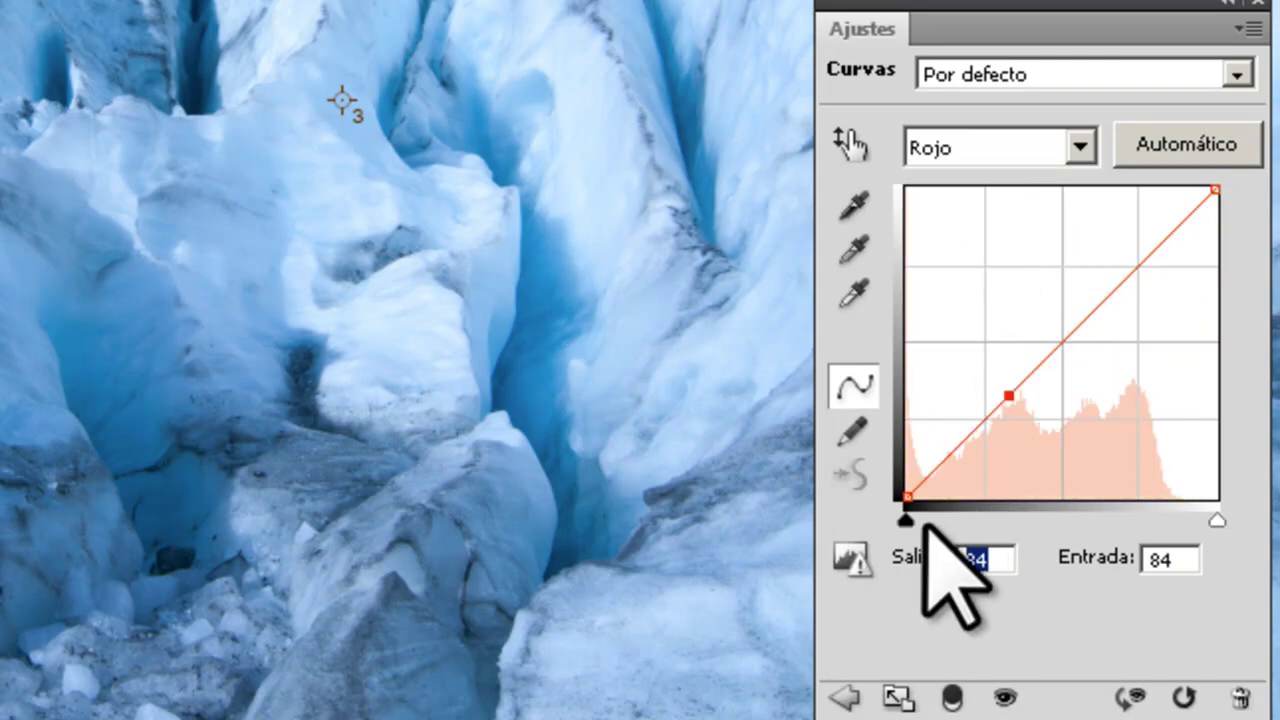
type("158")
left_click(1003, 150)
left_click(985, 283)
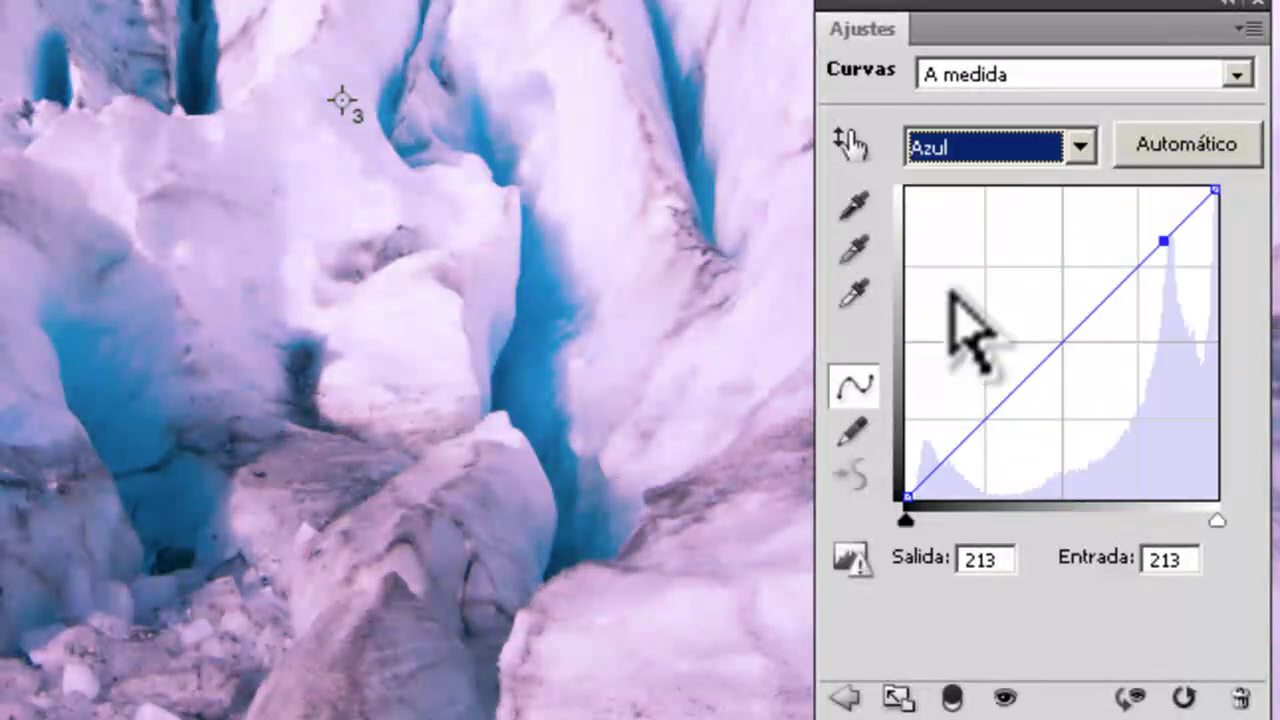
type("158")
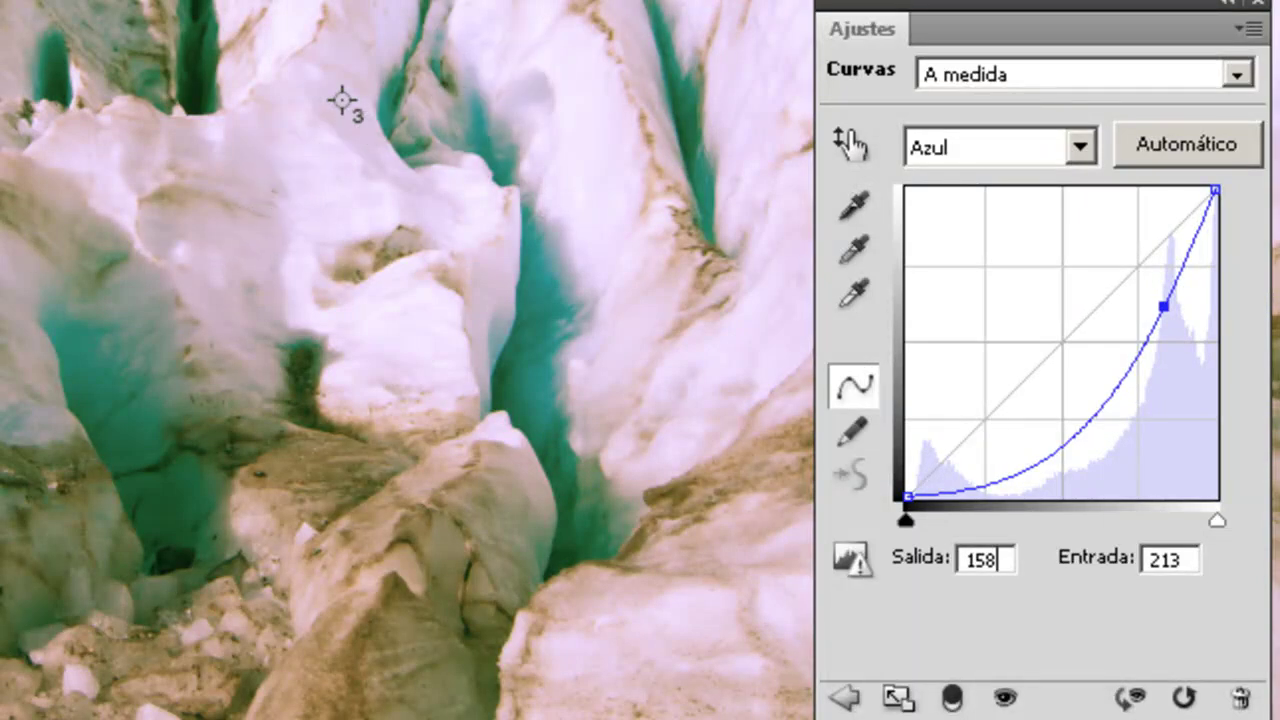
Return to the red channel and review its adjusted curve.
left_click(1051, 86)
left_click(1045, 86)
left_click(1045, 147)
left_click(1000, 220)
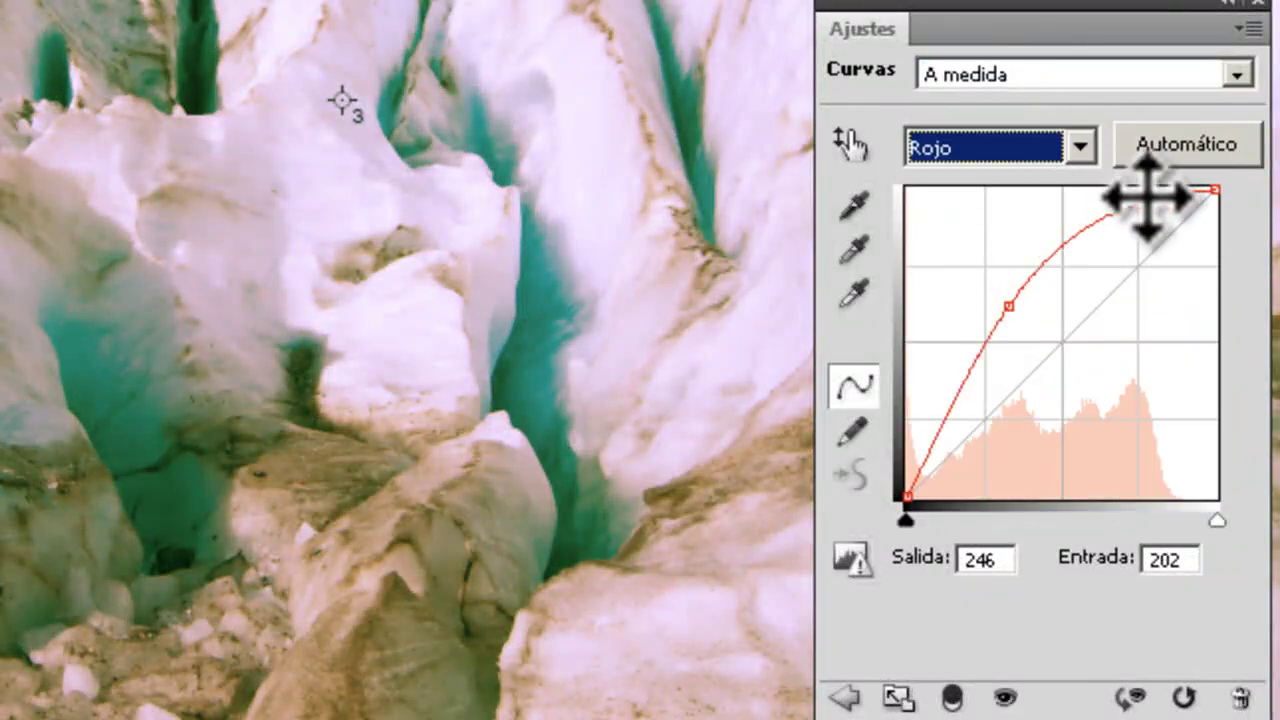
Check the green channel's highlight point and set the matching point on the blue curve to an output of 233.
left_click(1010, 155)
left_click(975, 251)
left_click(1003, 155)
left_click(995, 284)
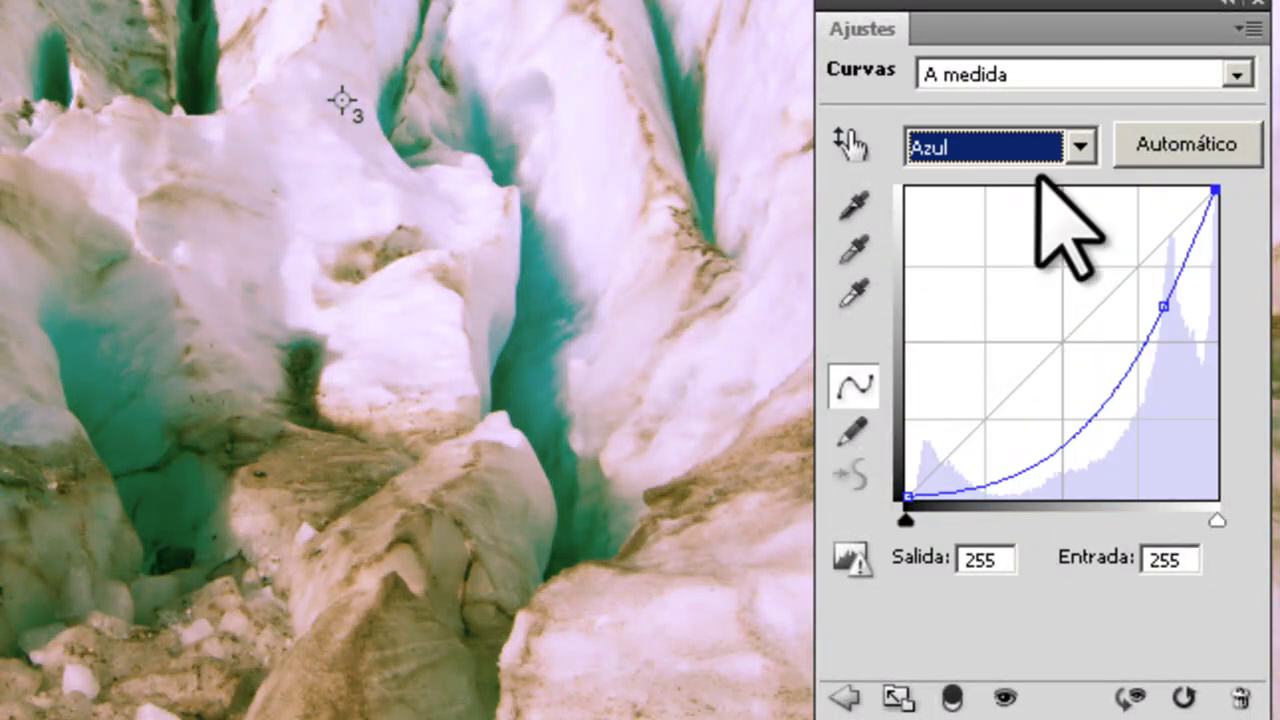
left_click(922, 545)
type("233")
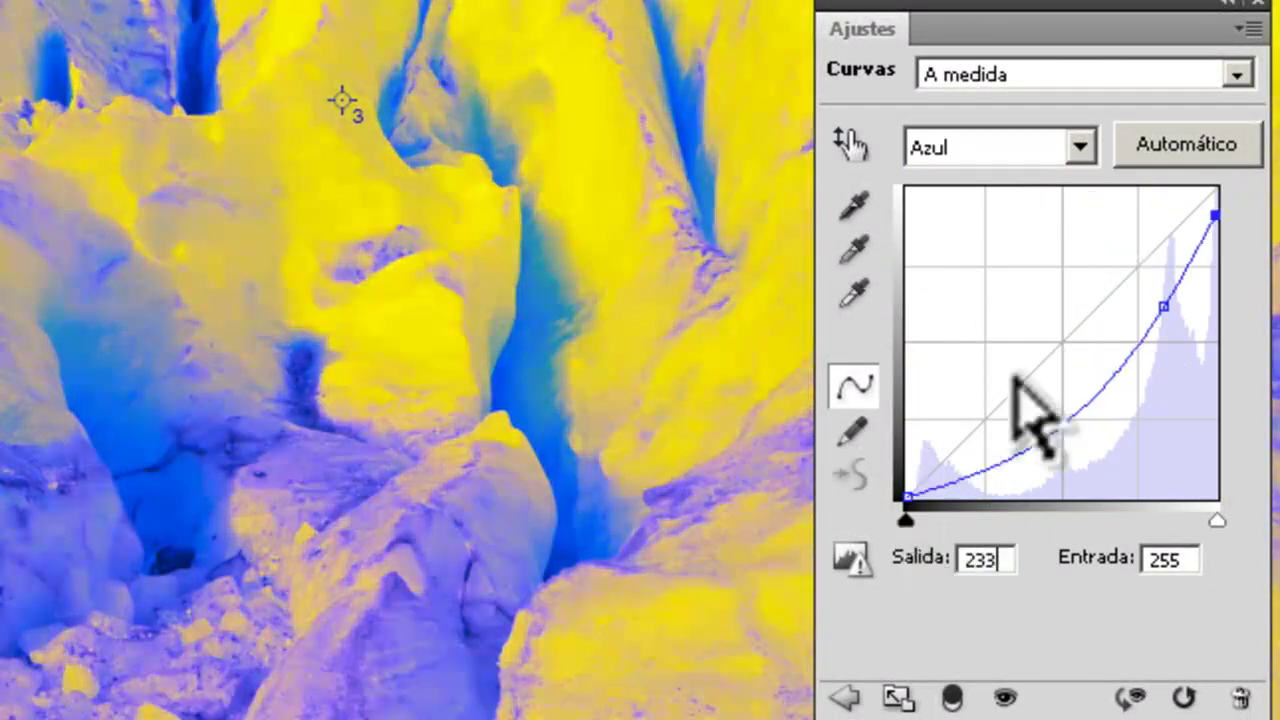
Set the output of the highlight control point on the red curve to 233, matching the green channel.
left_click(1006, 155)
left_click(993, 250)
left_click(988, 148)
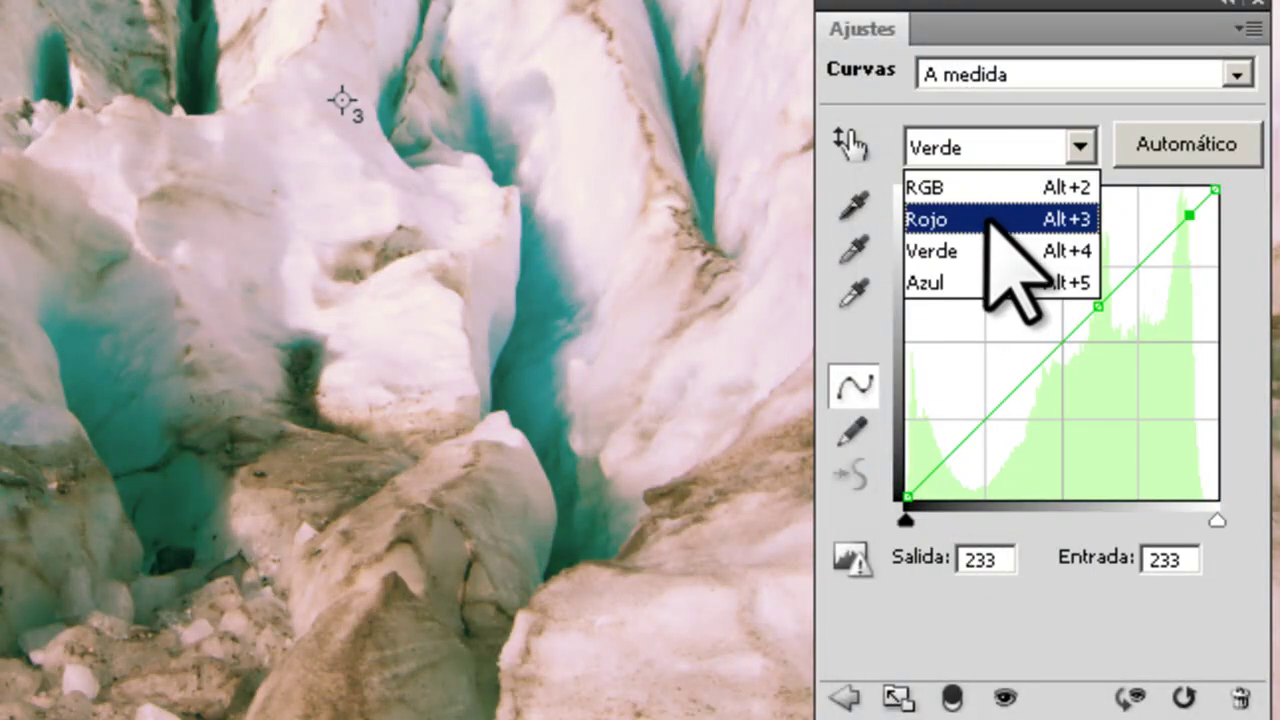
left_click(988, 219)
left_click(1000, 557)
type("233")
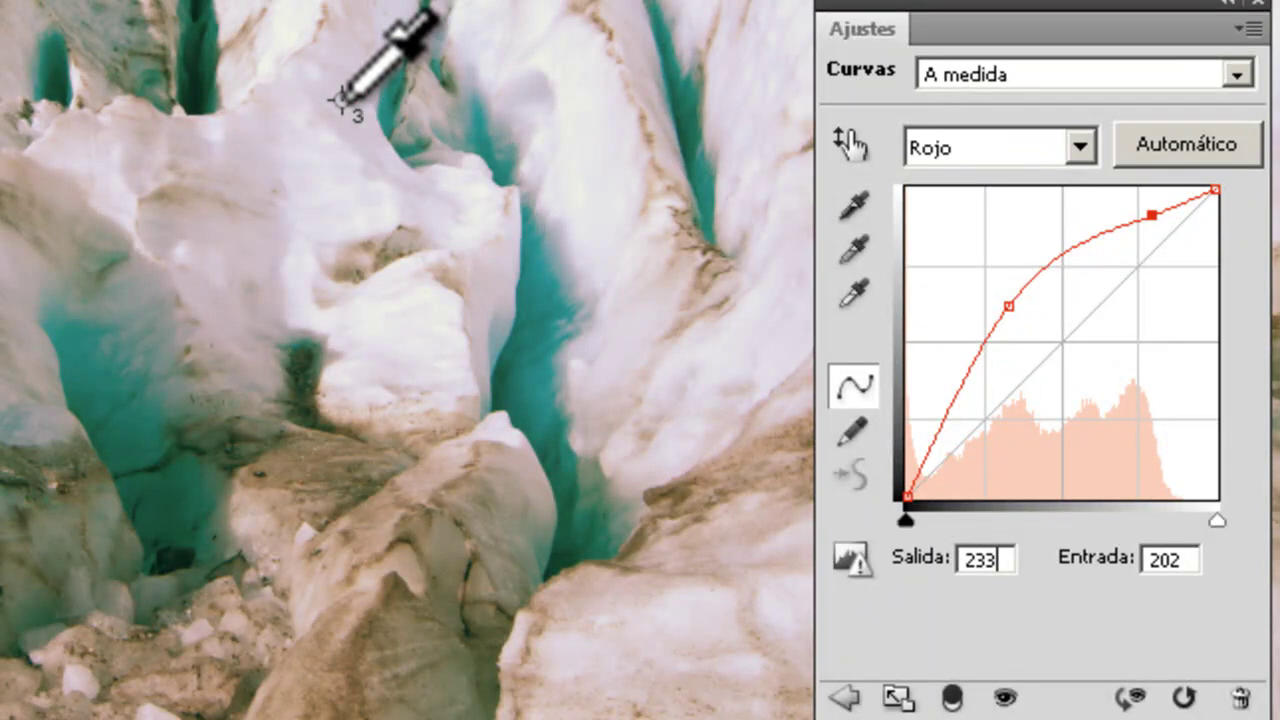
Add curve points from color sampler 3 and set the green point's output to 212, matching the red and blue channels.
left_click(340, 100, "ctrl")
left_click(1010, 148)
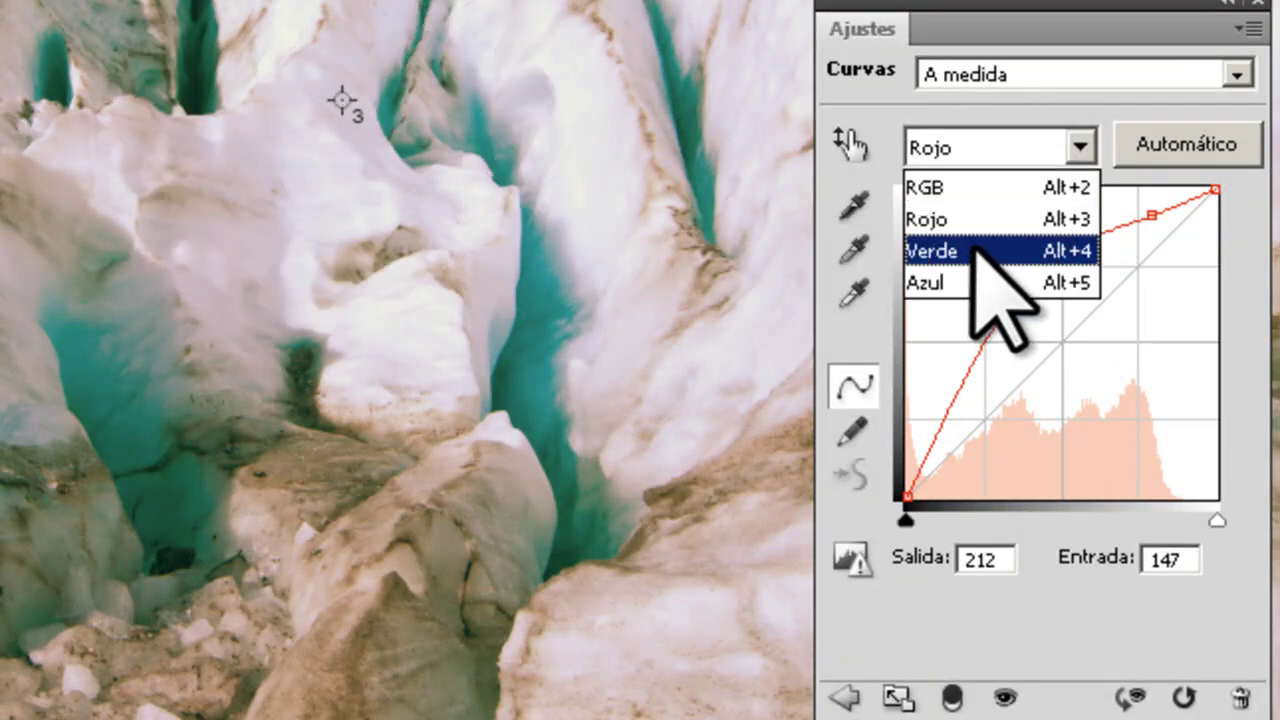
left_click(978, 251)
left_click(995, 150)
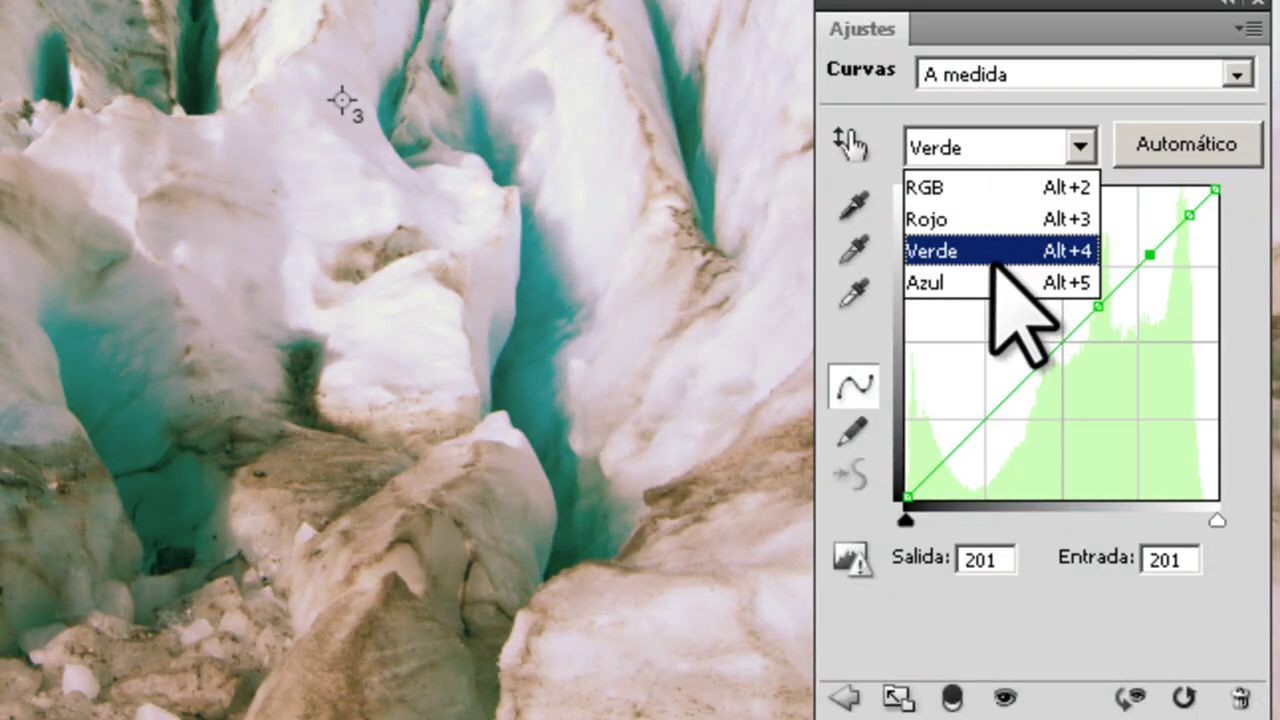
left_click(972, 283)
left_click(1003, 155)
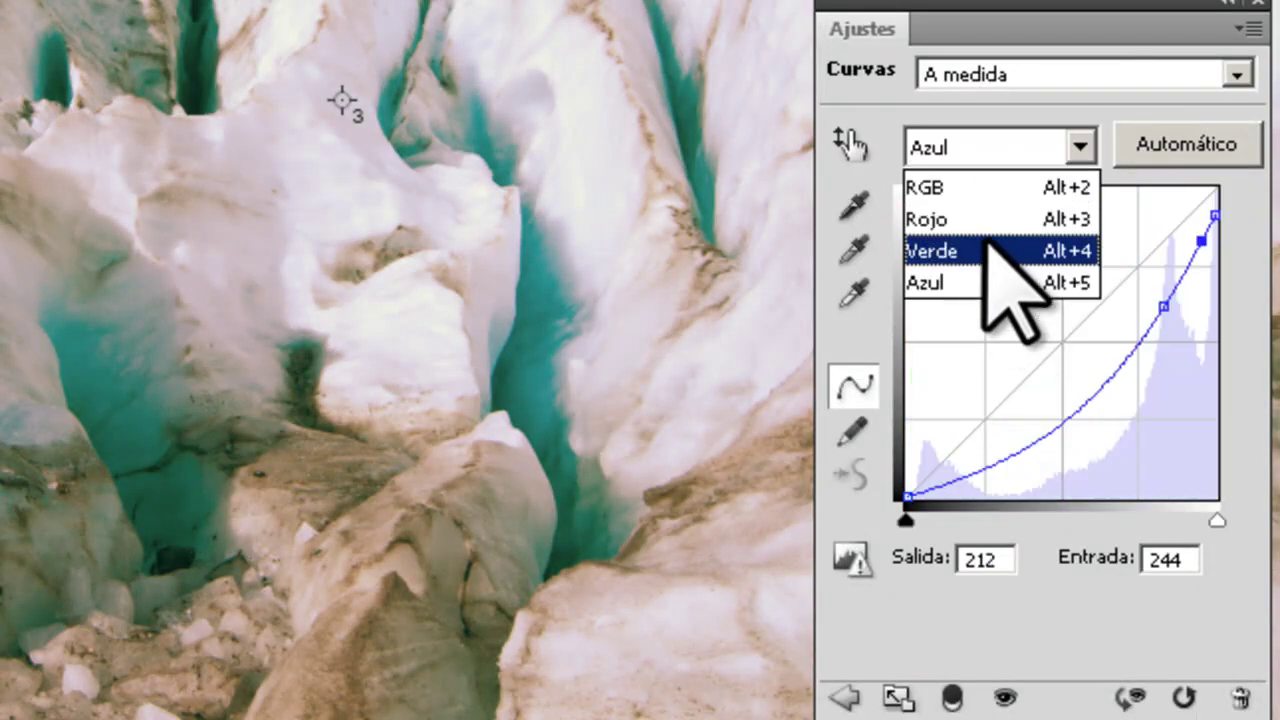
left_click(995, 251)
left_click(945, 558)
type("212")
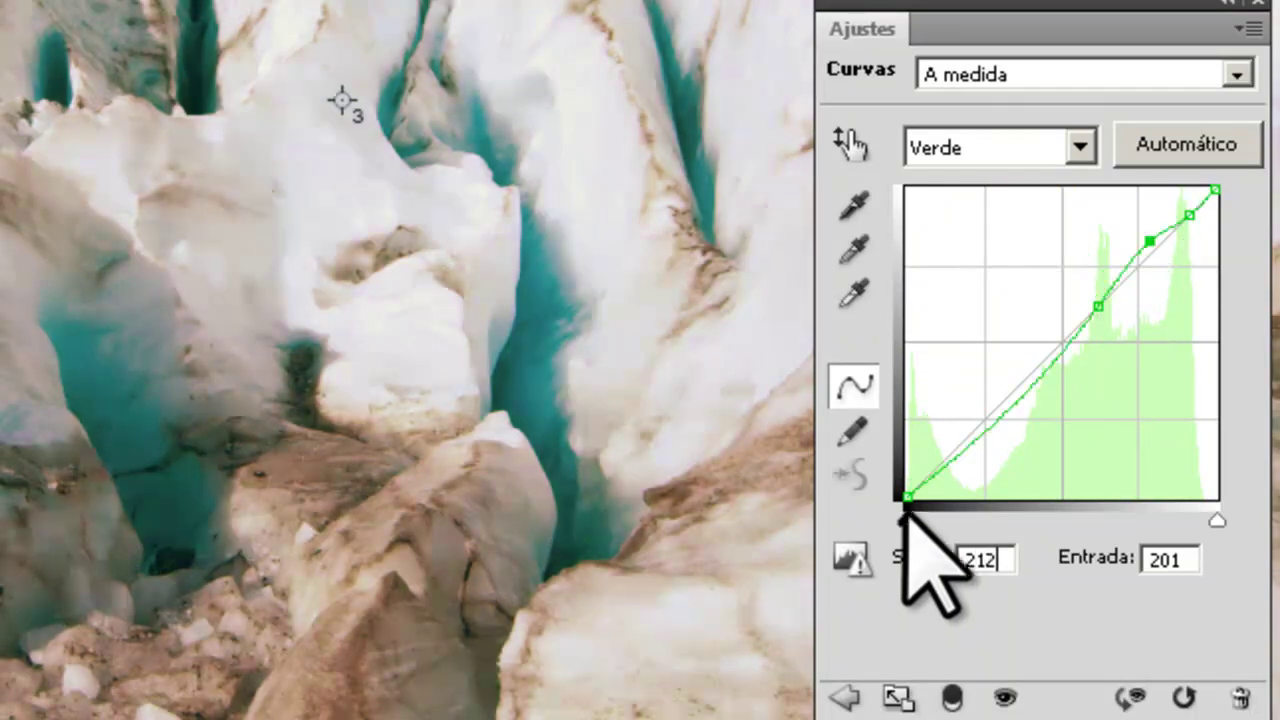
Uncover color sampler 4, add its curve points, and compare their output values on the red, green and blue curves.
left_click_drag(976, 12, 1228, 18)
left_click(891, 578, "ctrl")
left_click(1260, 140)
left_click(1220, 225)
left_click(1168, 150)
left_click(1232, 258)
left_click(1237, 155)
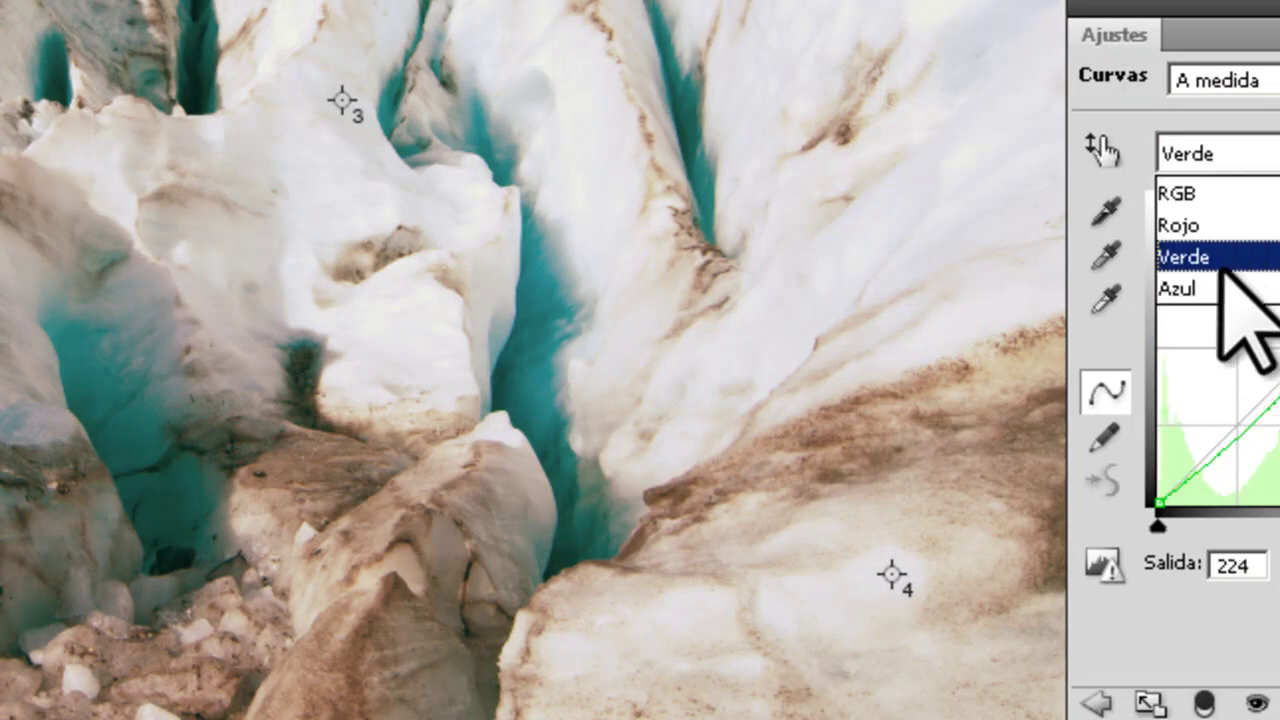
left_click(1215, 289)
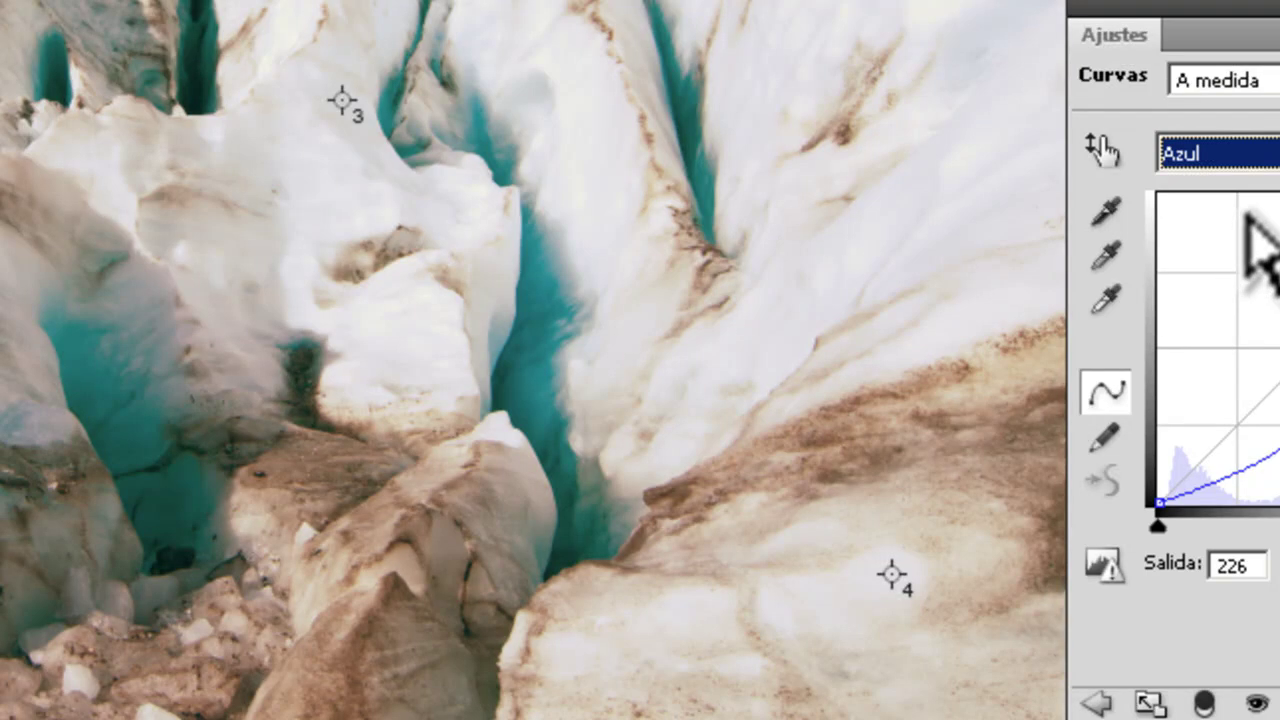
Set the output of the sampler 4 point on the red curve to 226, matching blue, and switch to the green channel.
left_click(1240, 155)
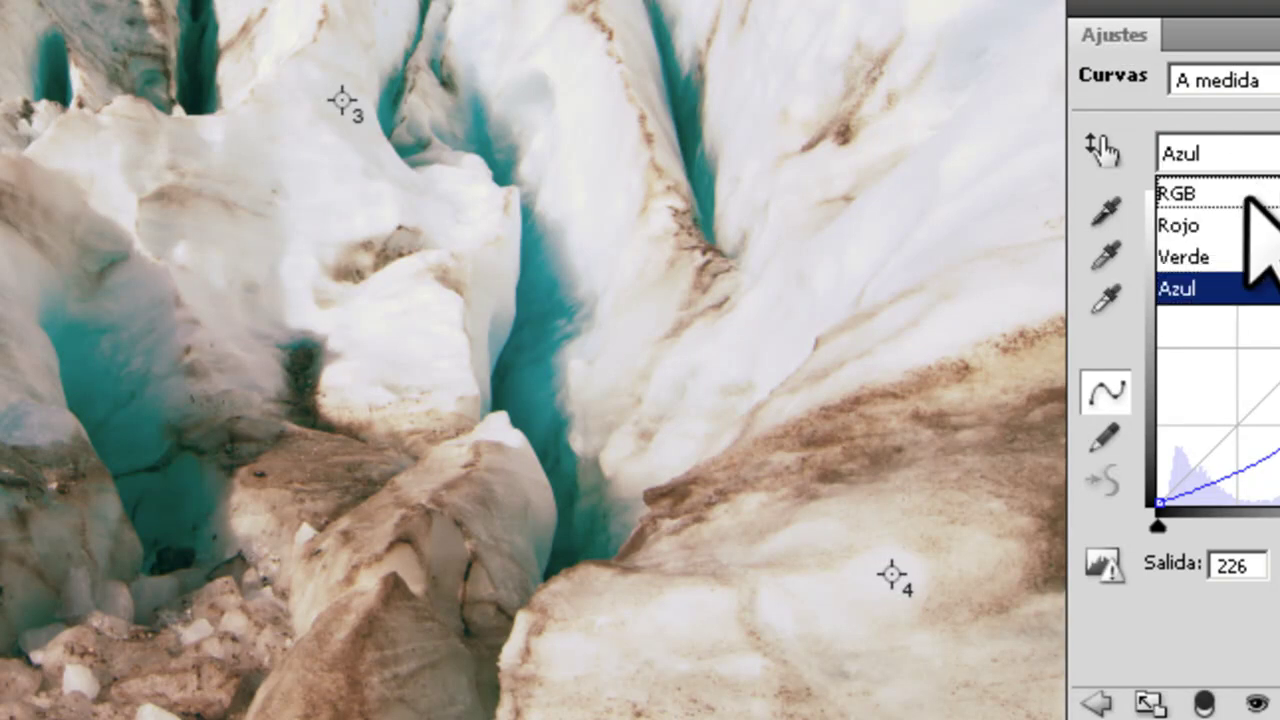
left_click(1230, 226)
type("226")
left_click(1240, 155)
left_click(1236, 256)
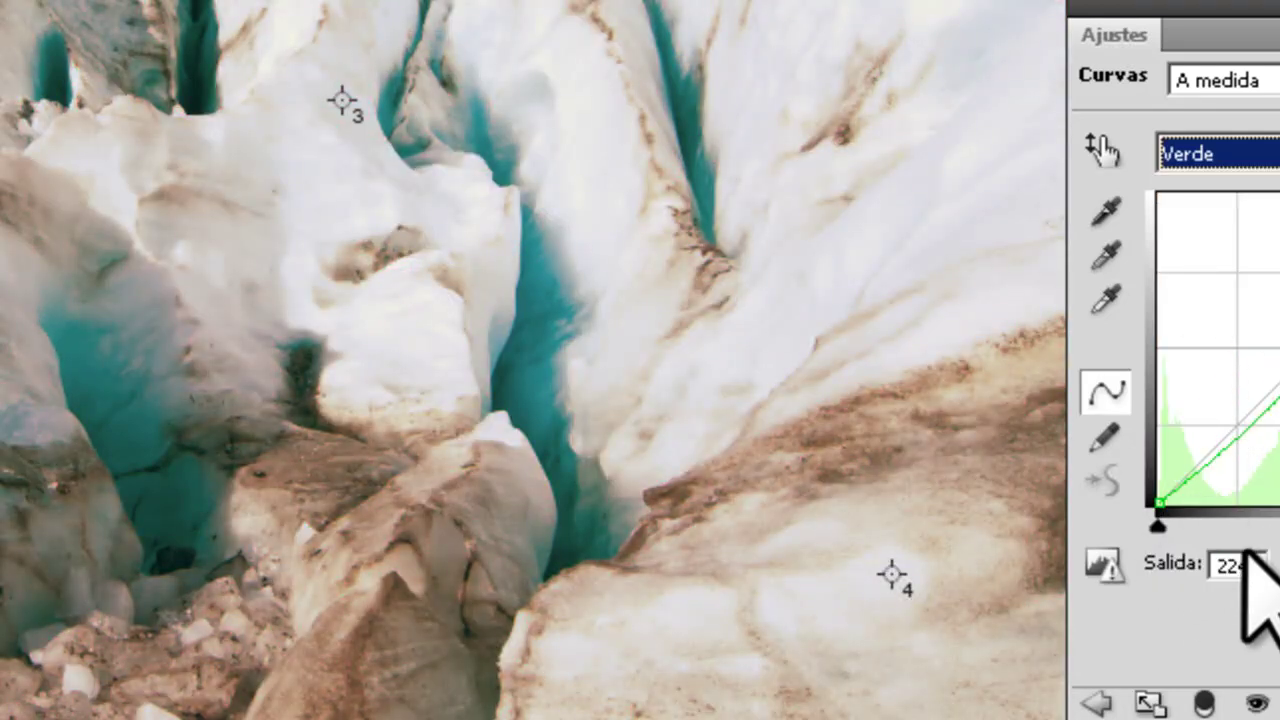
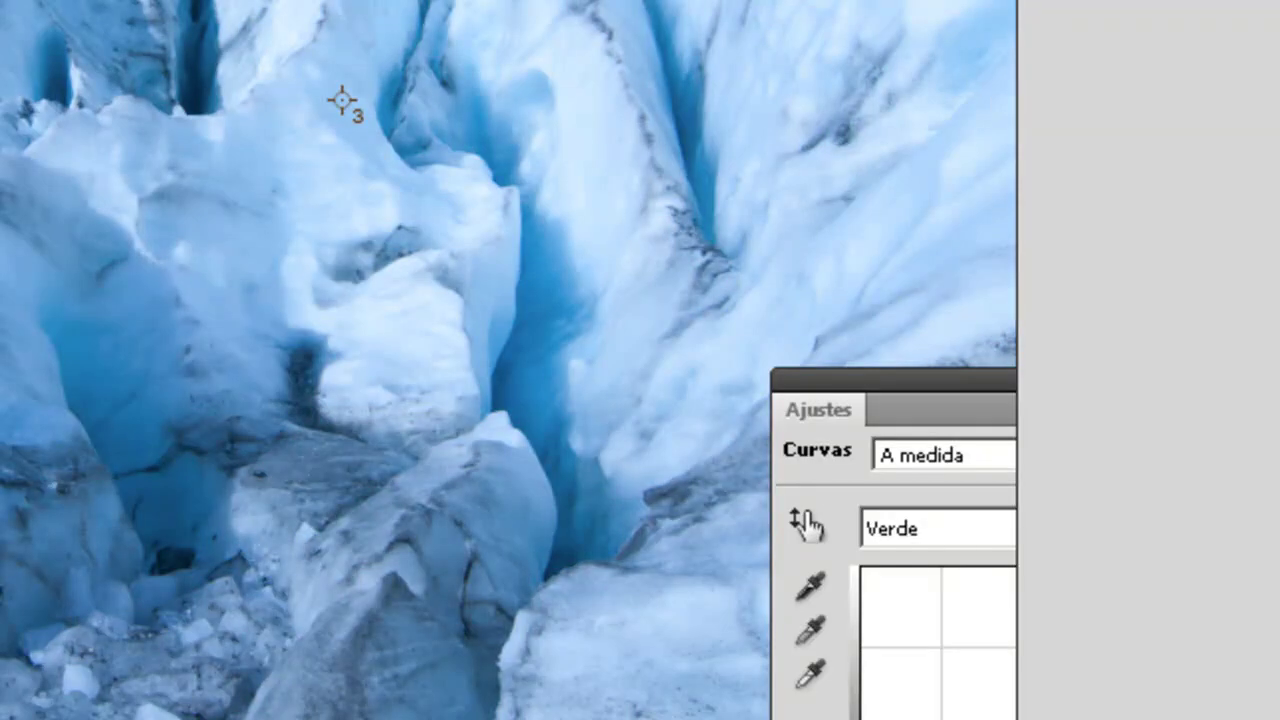
Toggle the Curves adjustment repeatedly to compare the original and corrected glacier photo.
key("backslash")
key("backslash")
key("backslash")
key("backslash")
key("backslash")
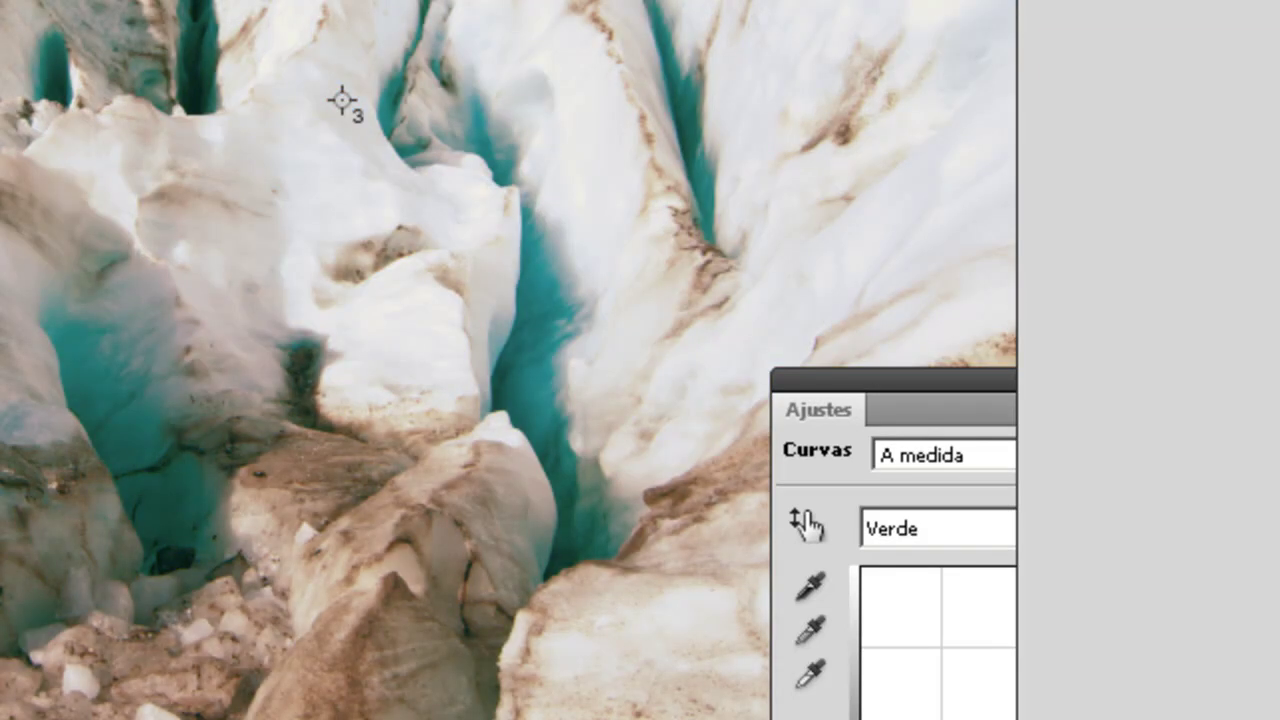
key("backslash")
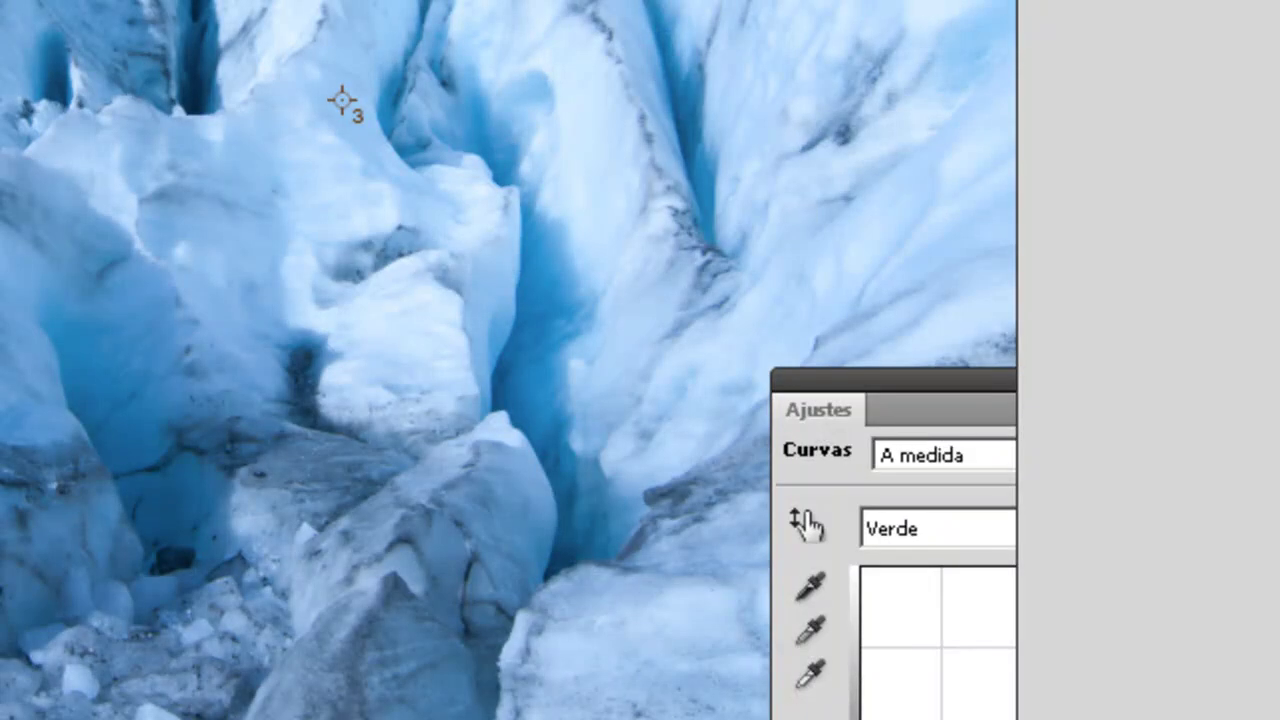
key("backslash")
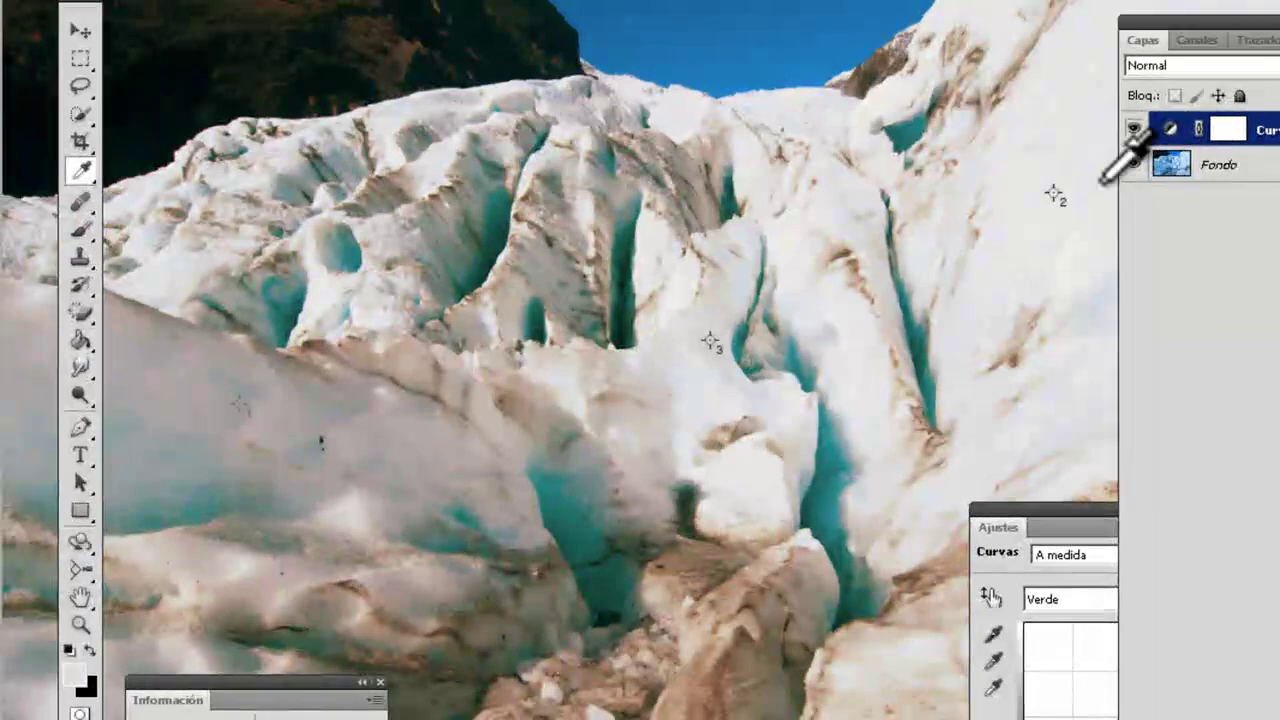
Reposition the Layers panel and sample the white glacier ice to examine its original and corrected RGB values.
left_click_drag(1214, 20, 1279, 160)
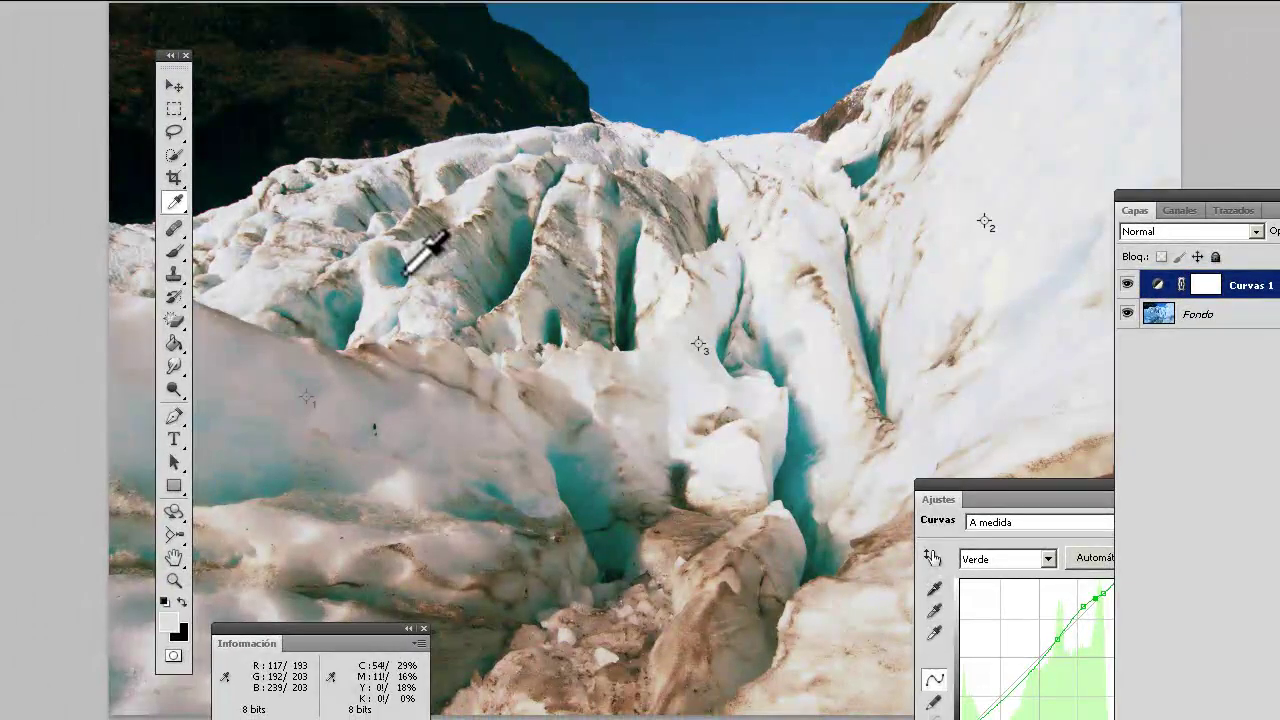
left_click(678, 283)
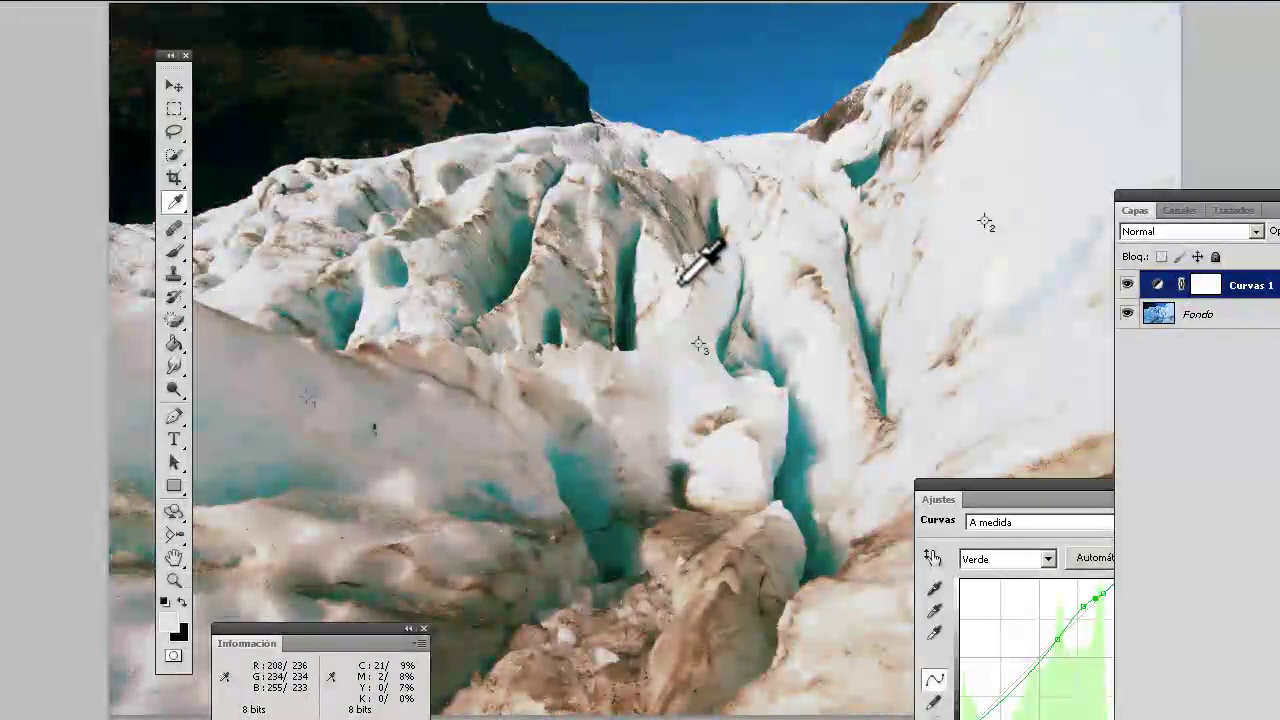